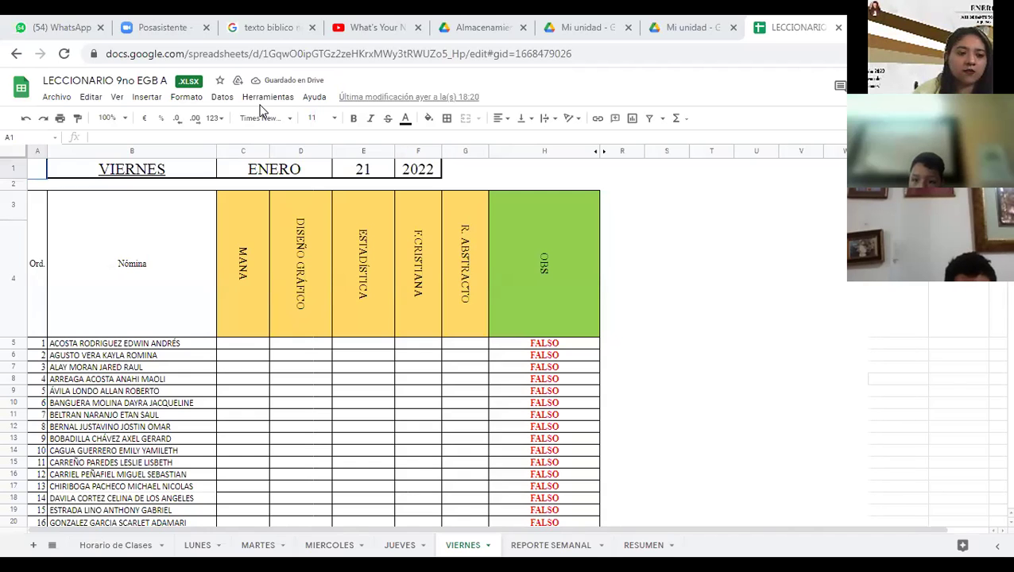
- In the VIERNES attendance sheet's MANA column, enter A for students 1 to 3 and F for student 4 (C5:C8)
left_click(251, 351)
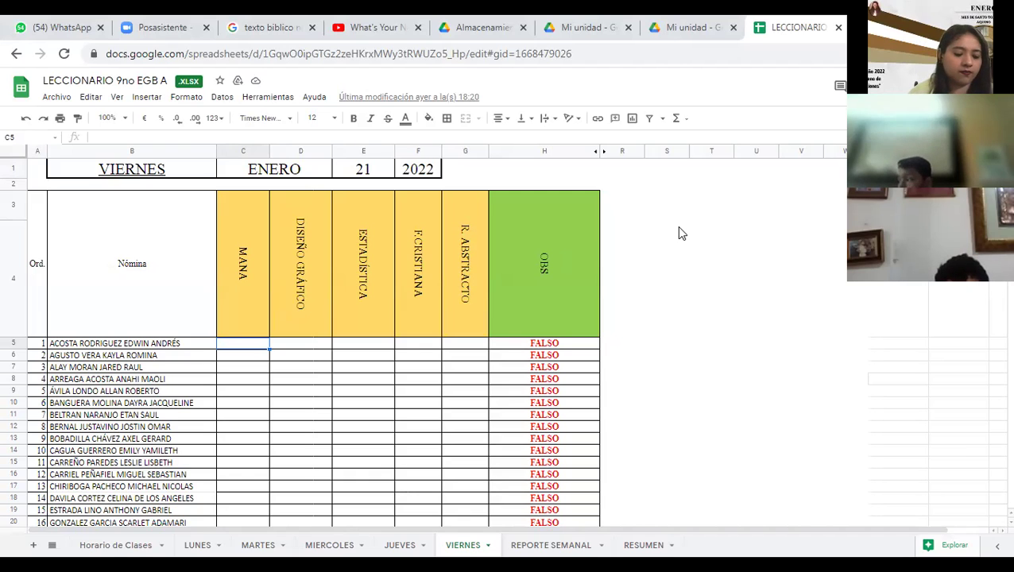
type("a")
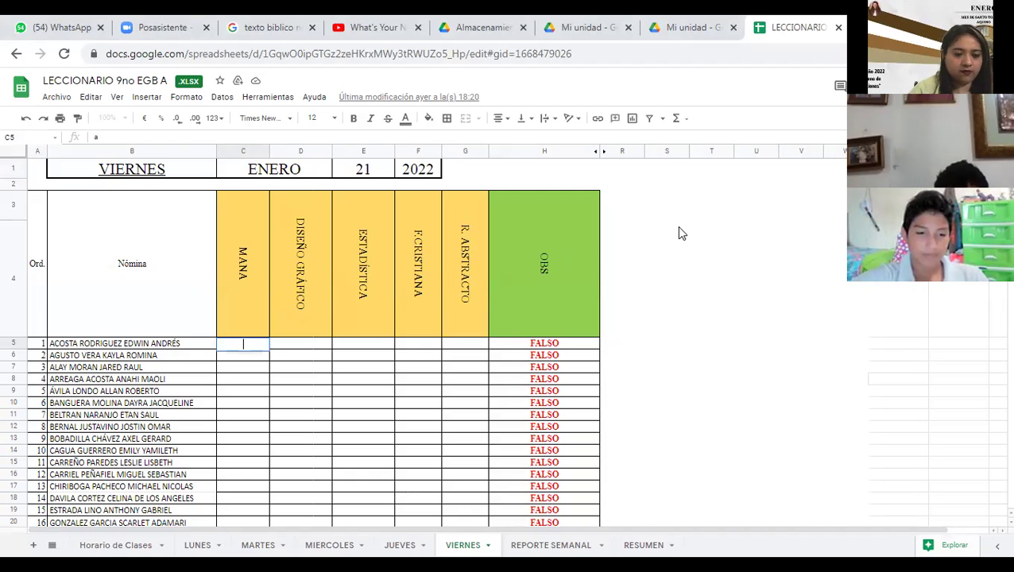
key("BackSpace")
type("A")
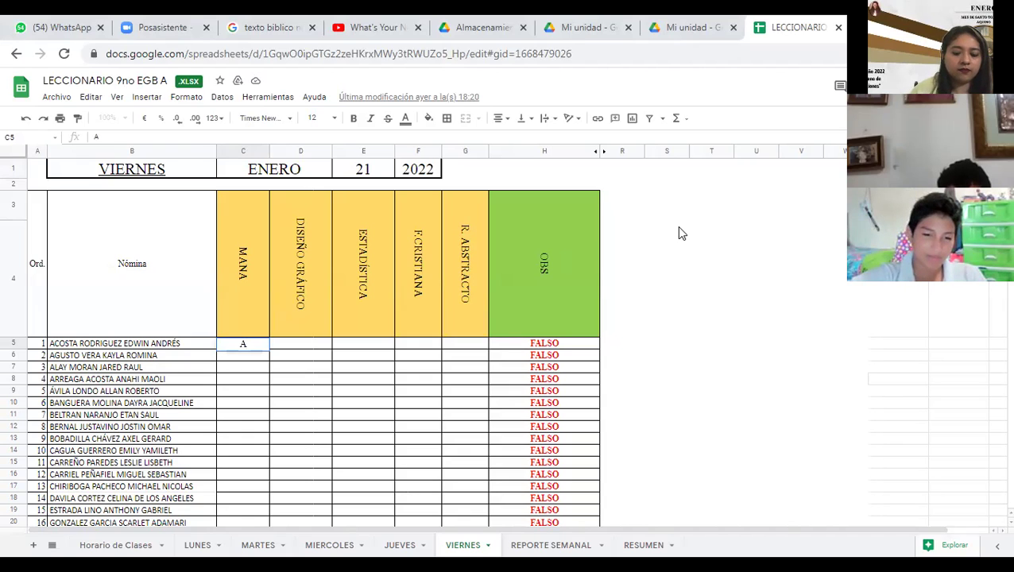
key("Return")
type("A")
key("Return")
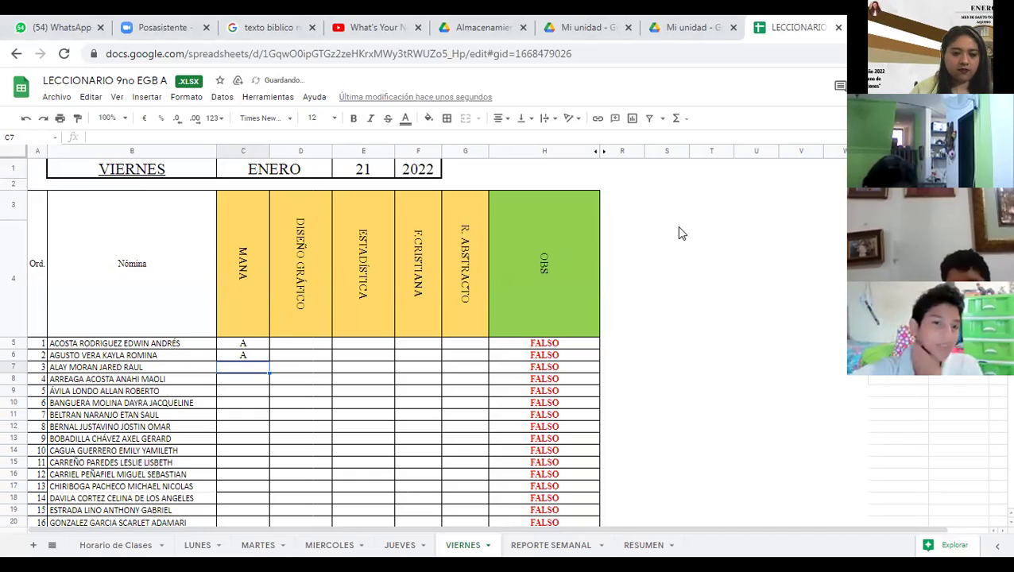
type("A")
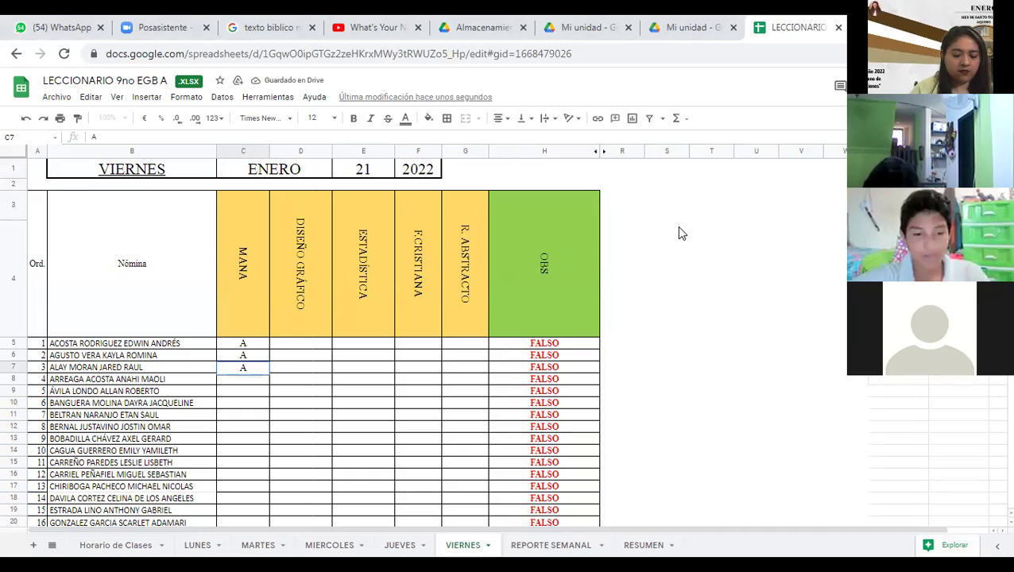
key("Return")
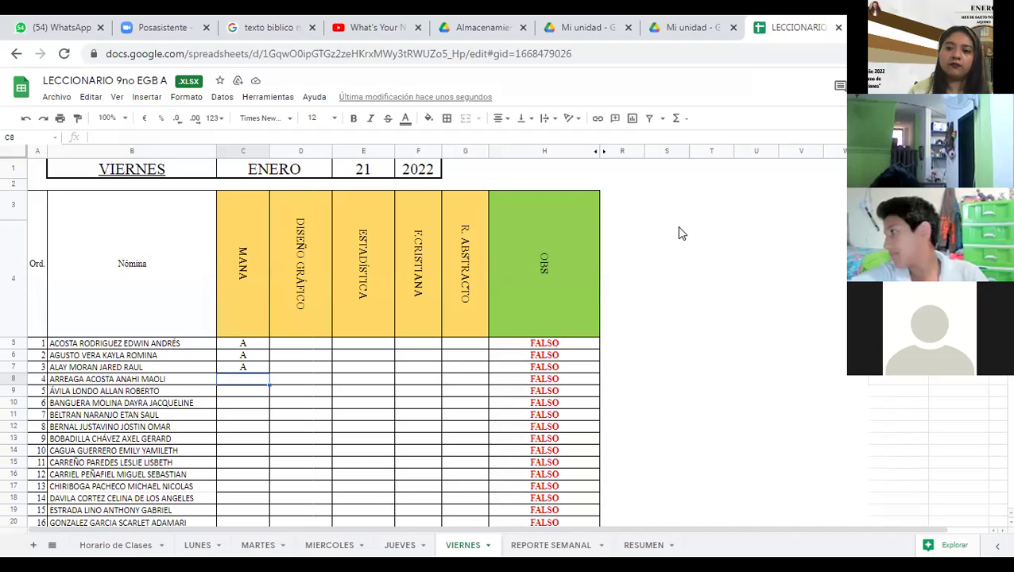
type("F")
key("Return")
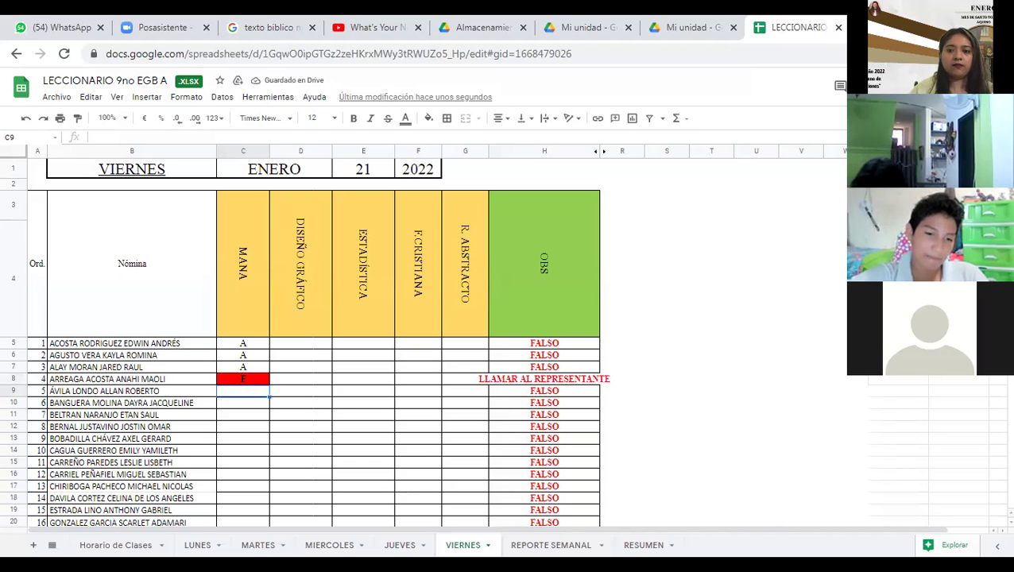
- Mark students 5 to 11 with A in the MANA column, cells C9 to C15
type("A")
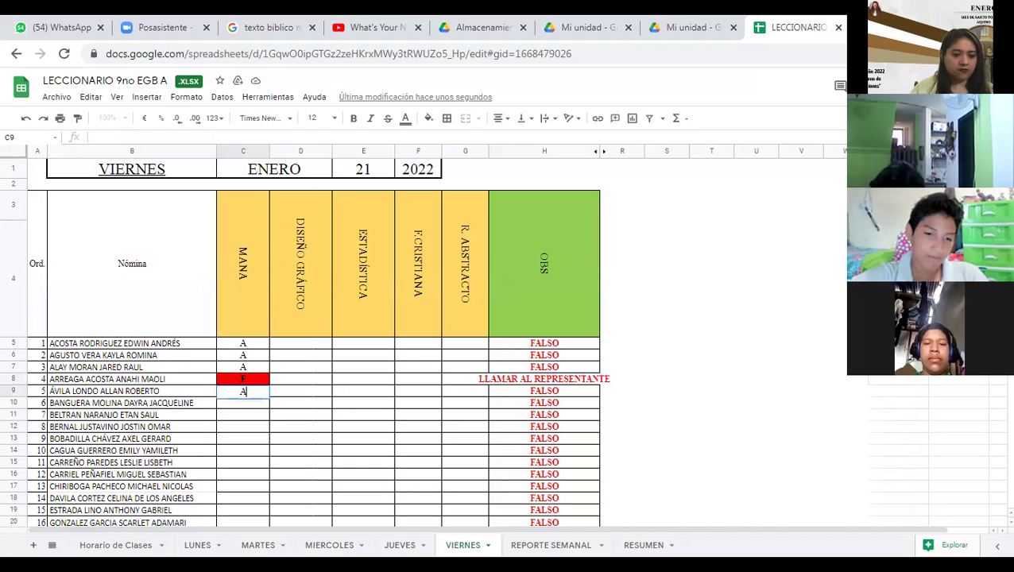
key("Return")
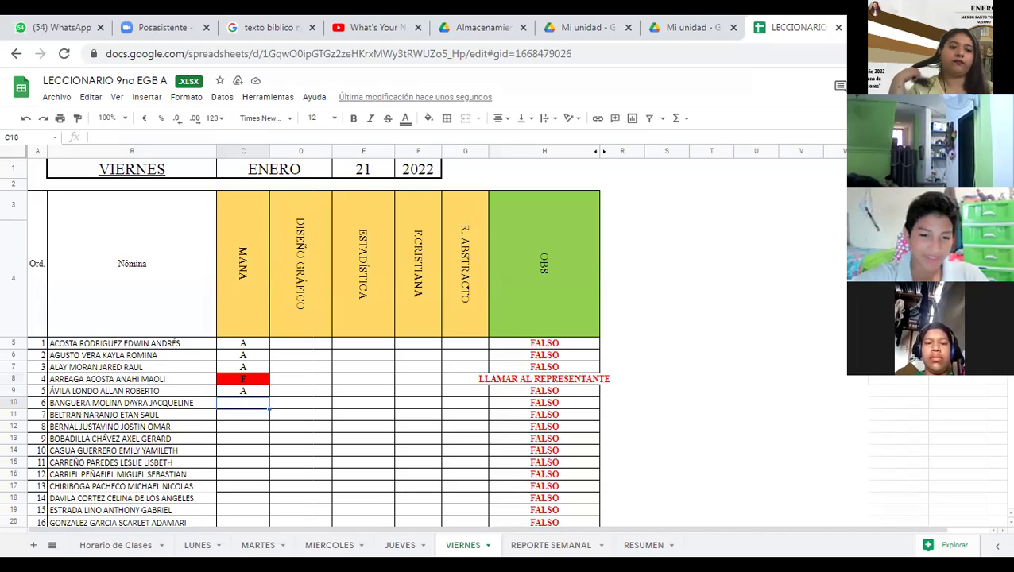
type("A")
key("Return")
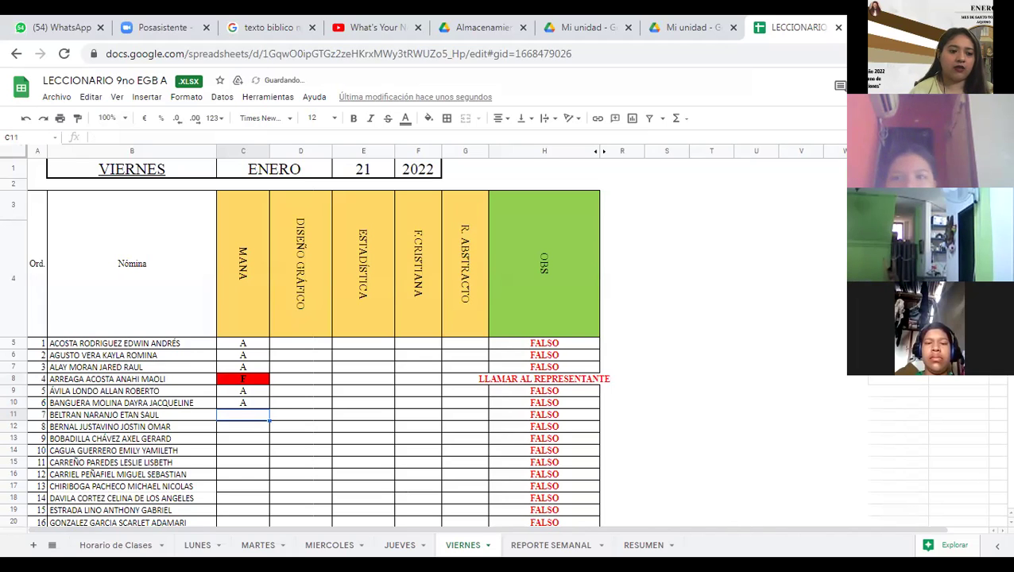
type("A")
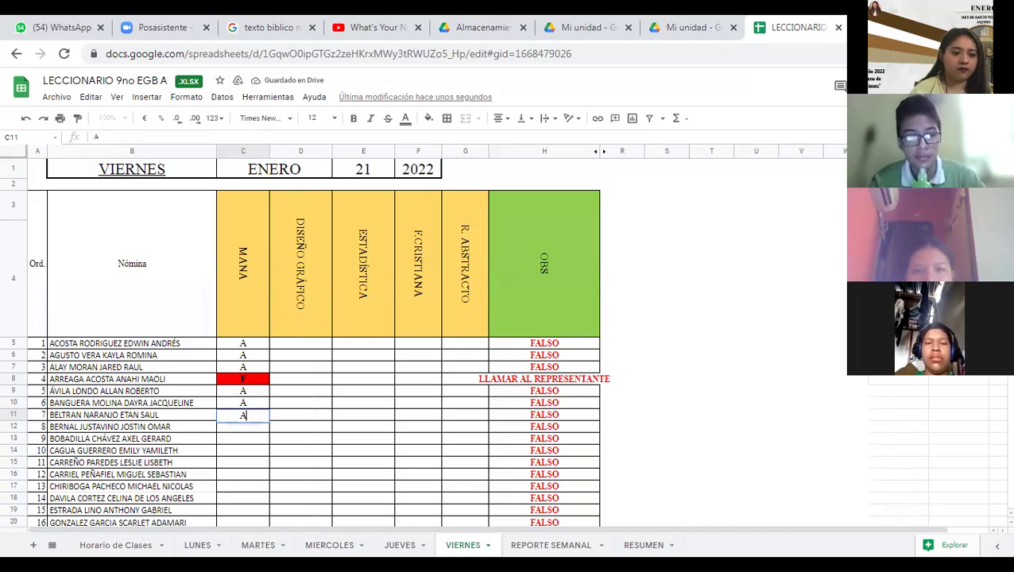
key("Return")
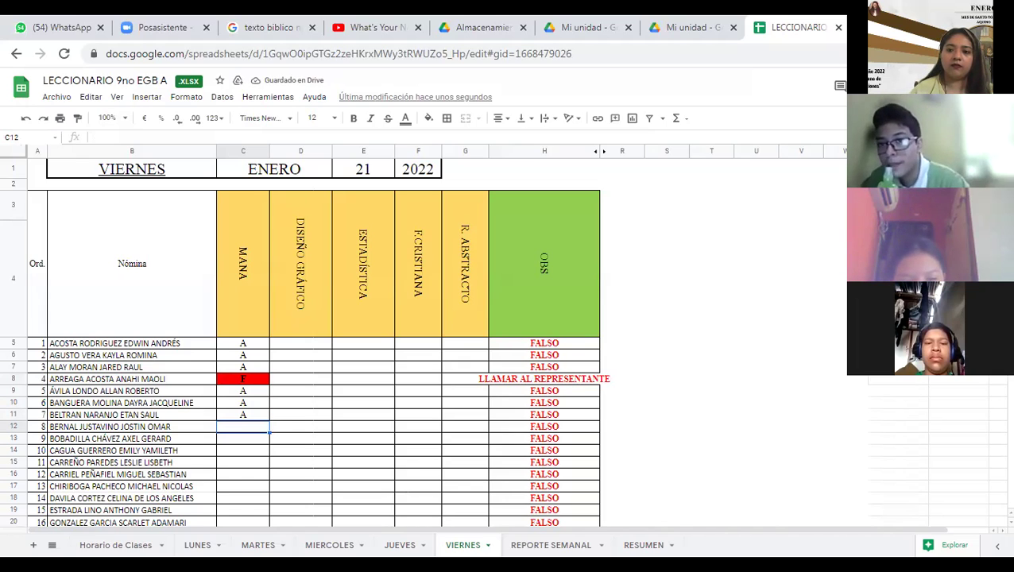
type("A")
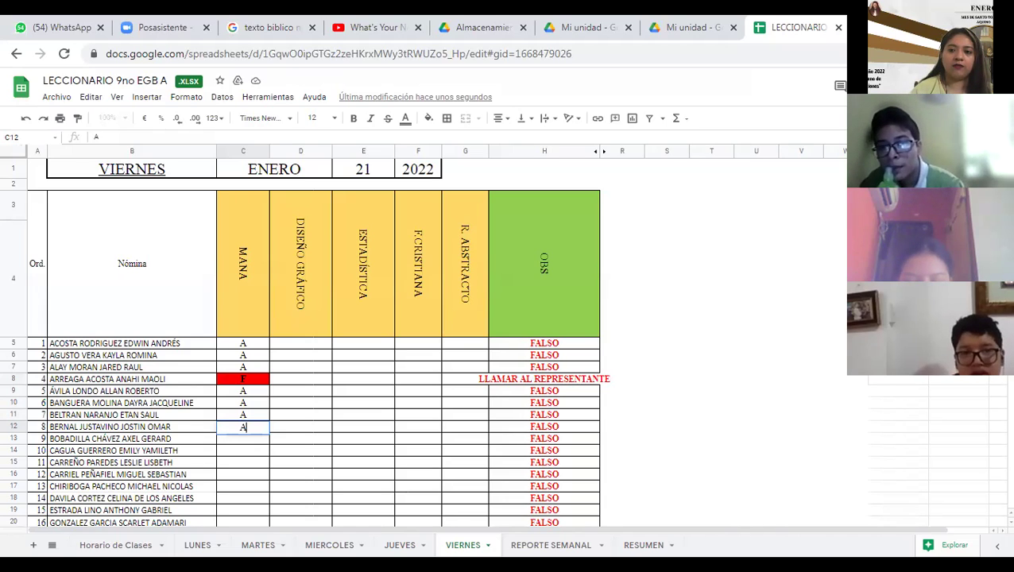
key("Return")
type("A")
key("Return")
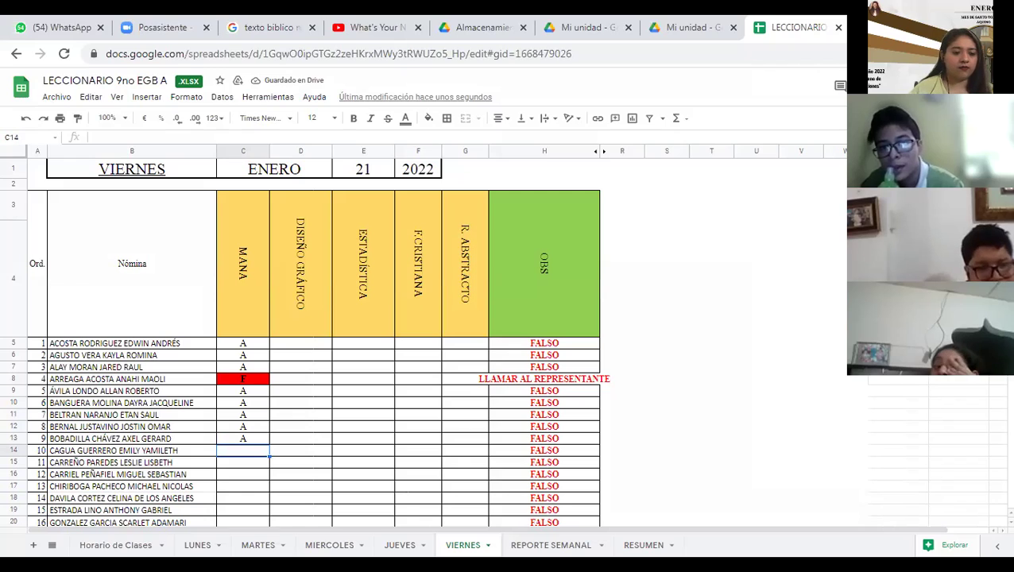
type("A")
key("Return")
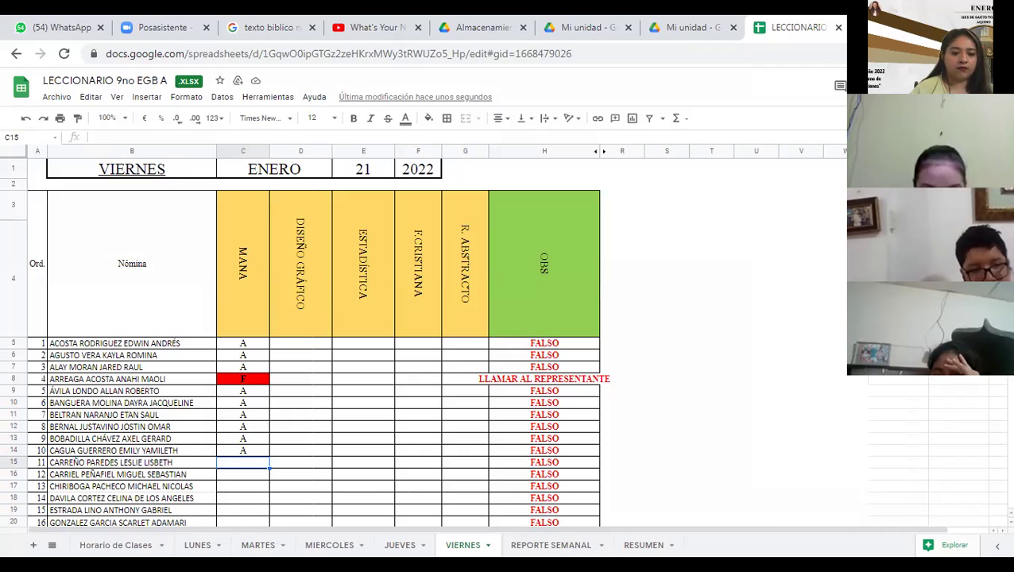
type("A")
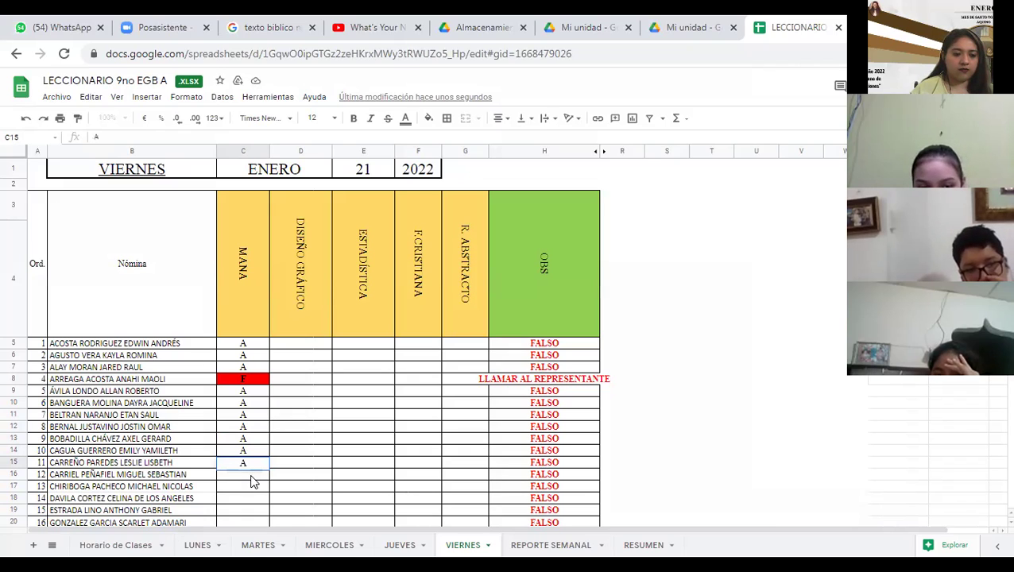
key("Return")
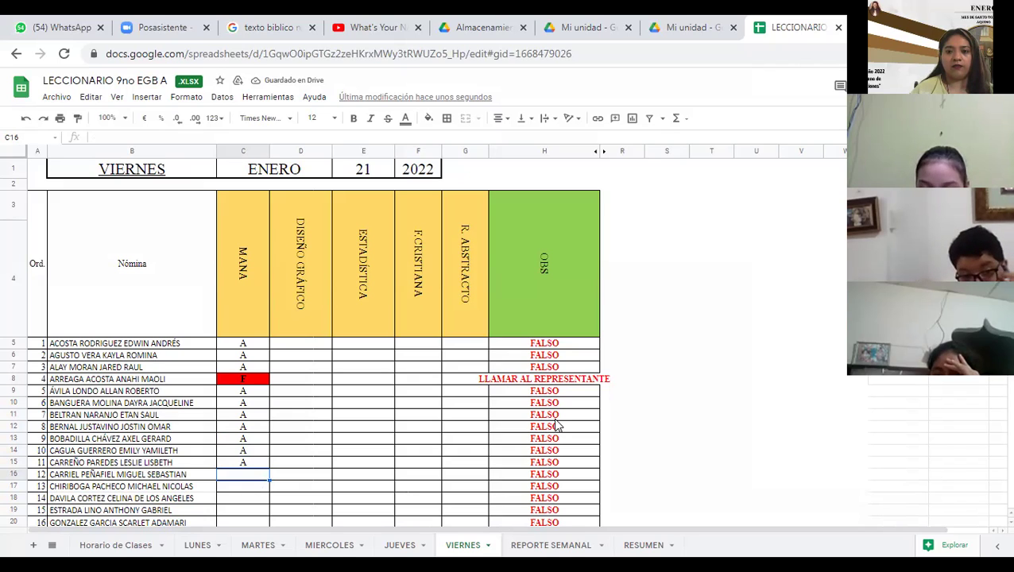
- Mark student 12 with F in the MANA column, cell C16
type("A")
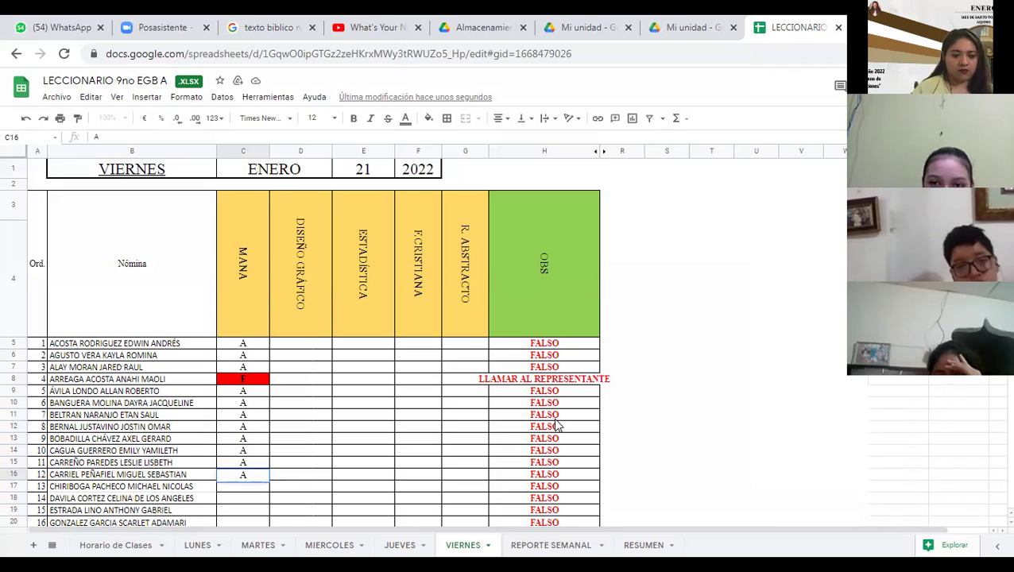
key("BackSpace")
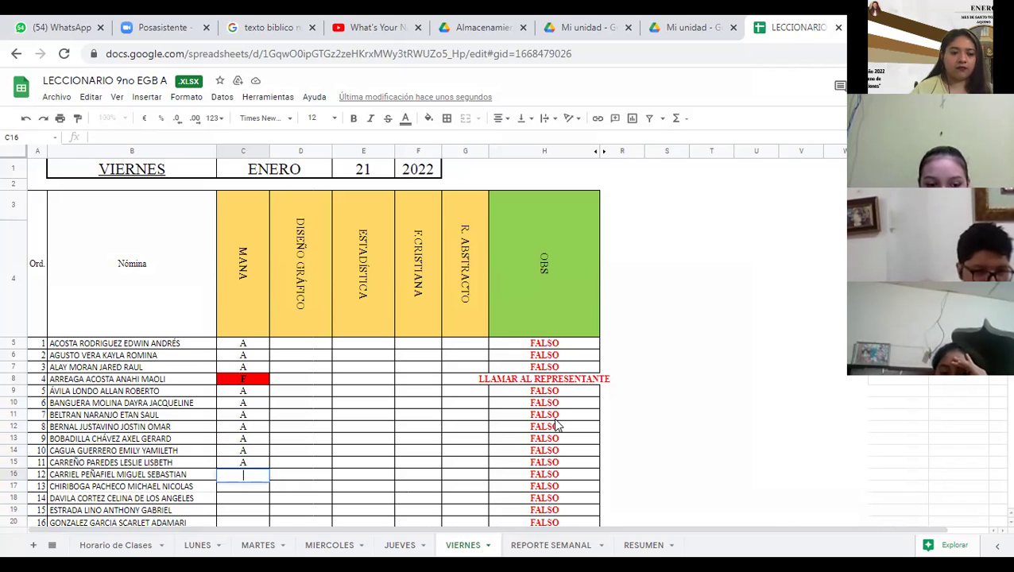
type("F")
key("Return")
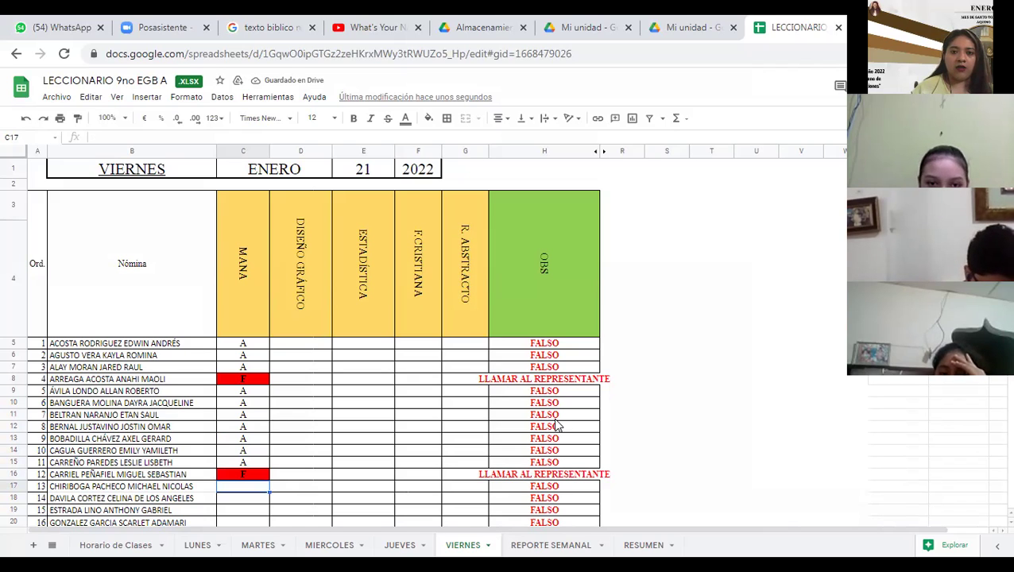
- Mark students 13 to 20 with A in the MANA column, cells C17 to C24
type("A")
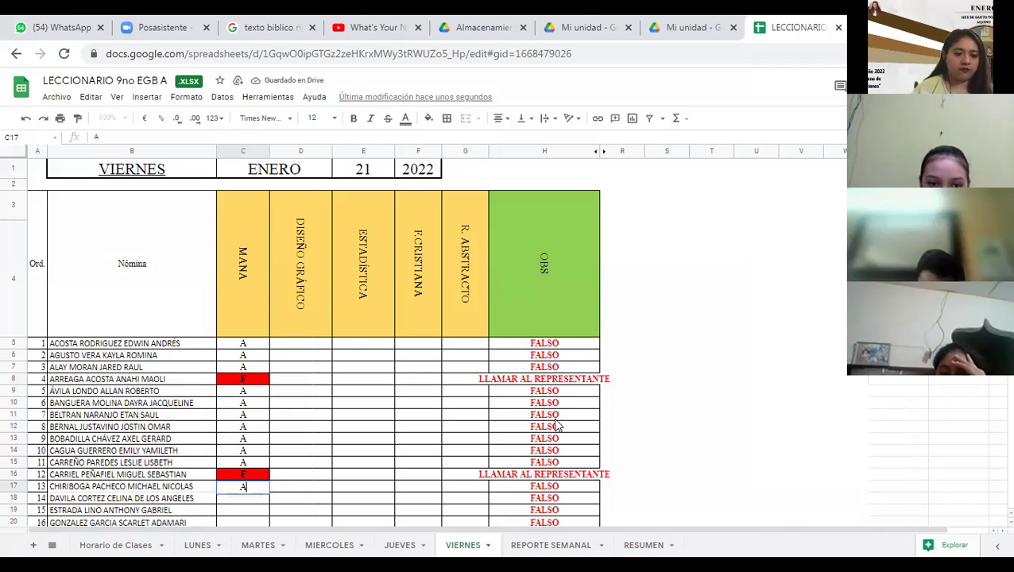
key("Return")
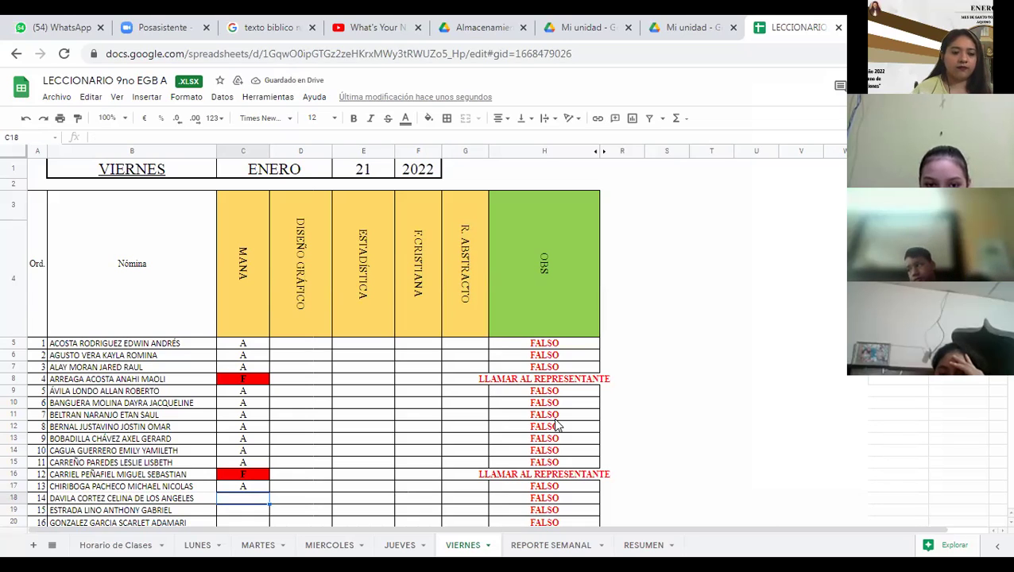
type("A")
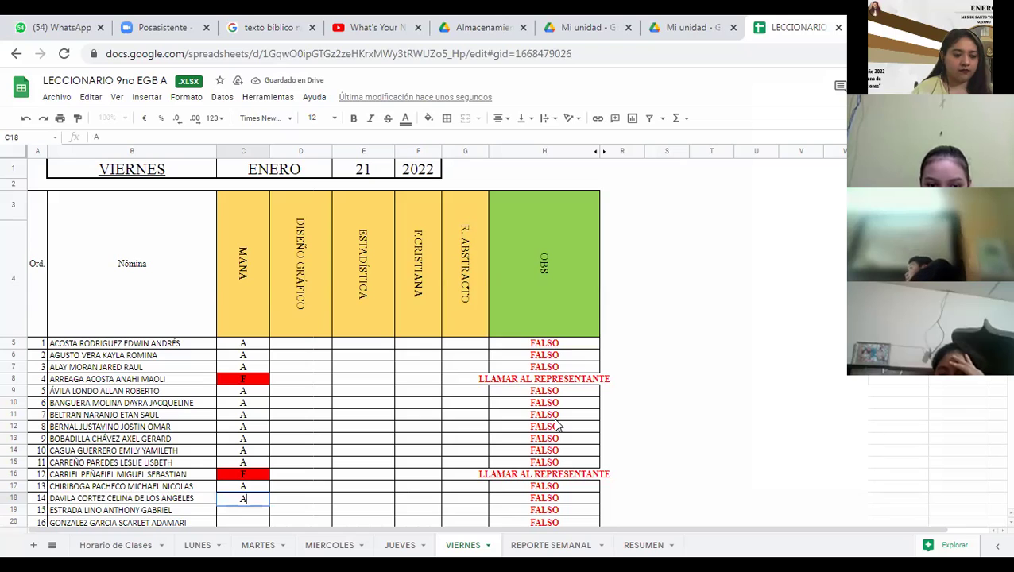
key("Return")
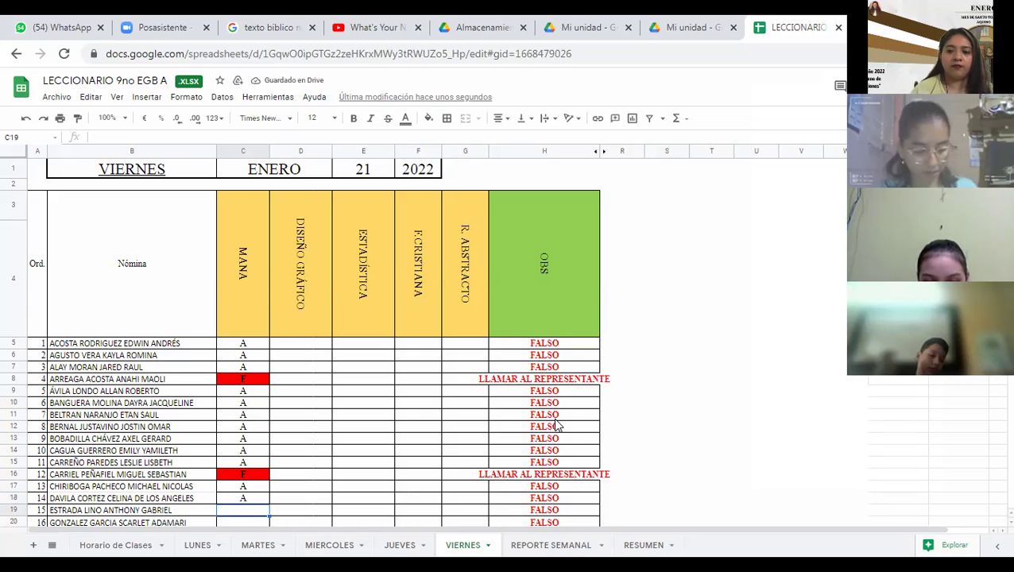
type("A")
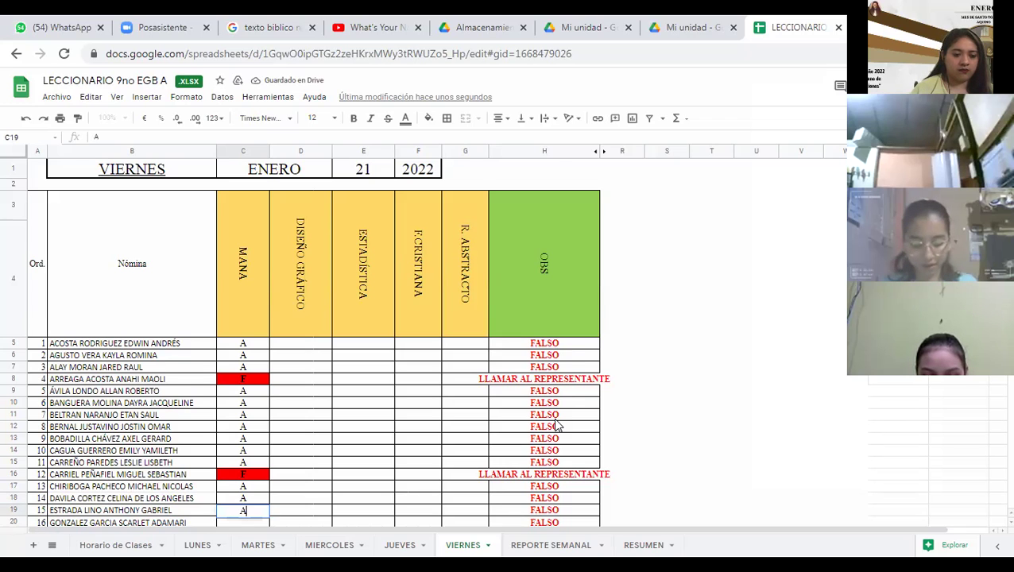
key("Return")
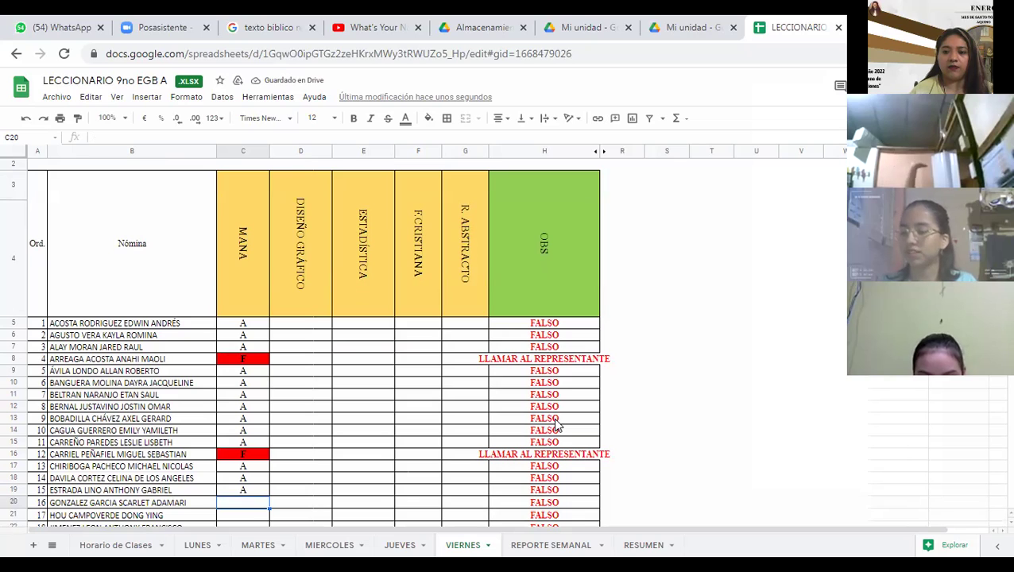
type("A")
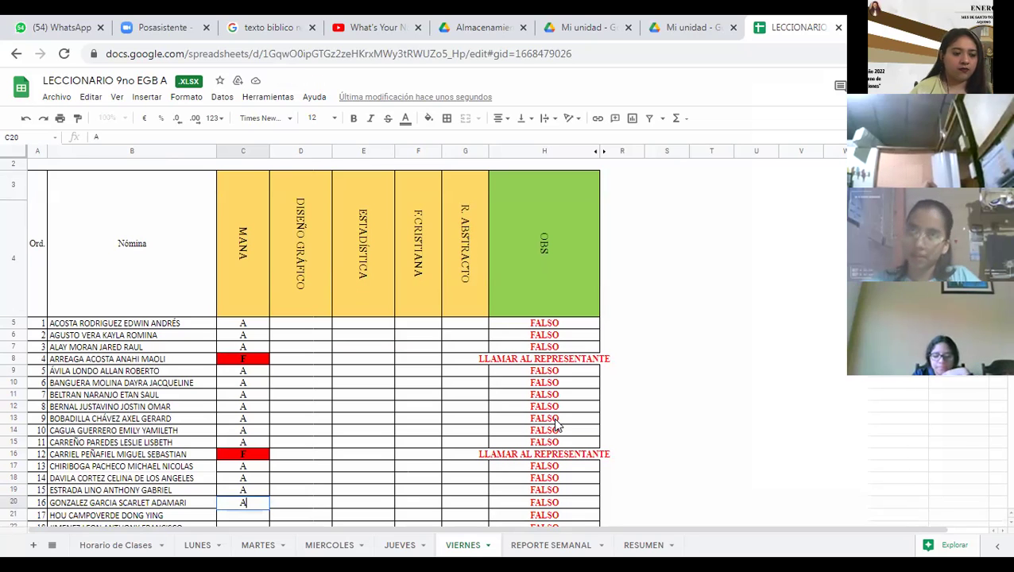
key("Return")
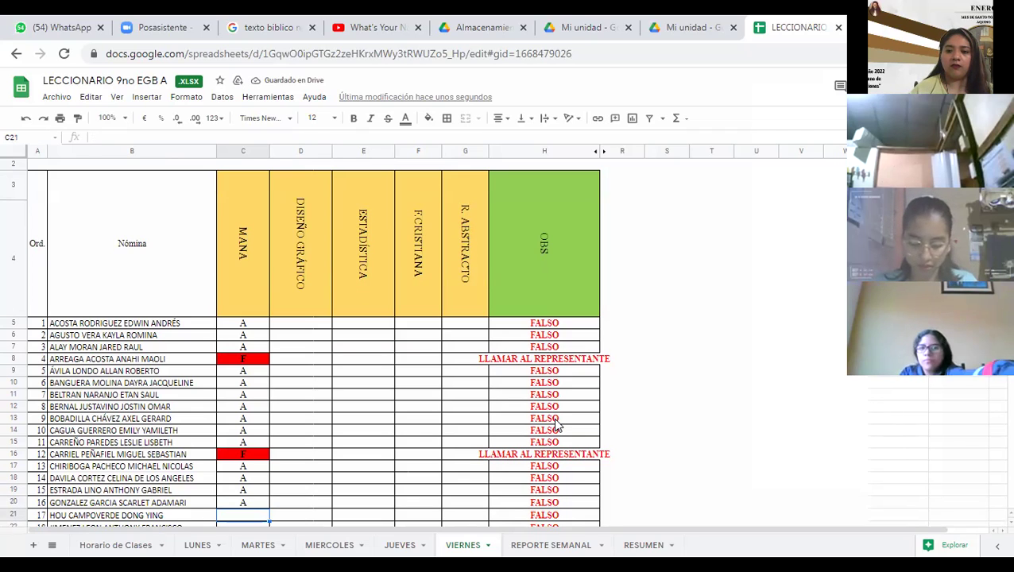
type("A")
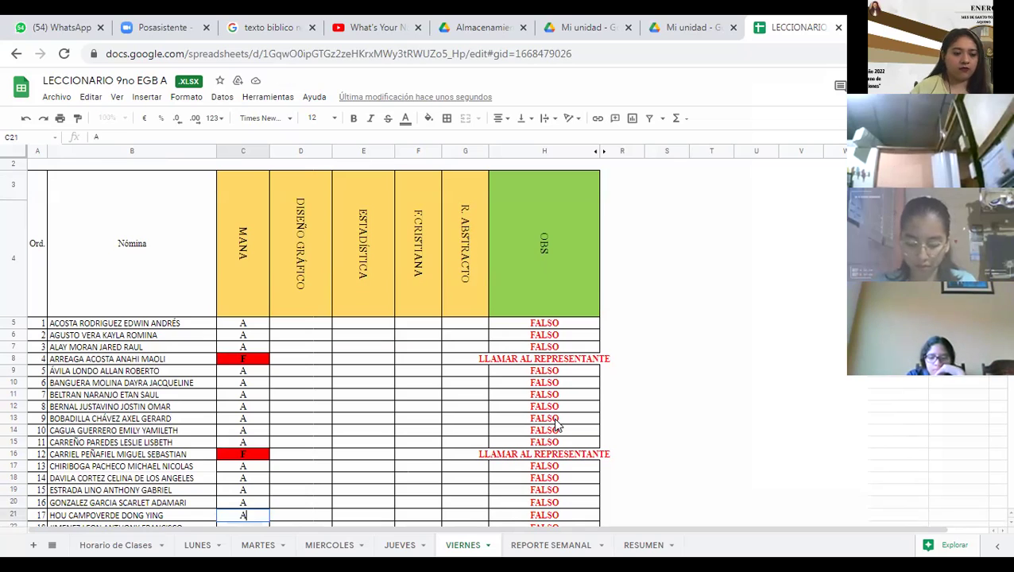
key("Return")
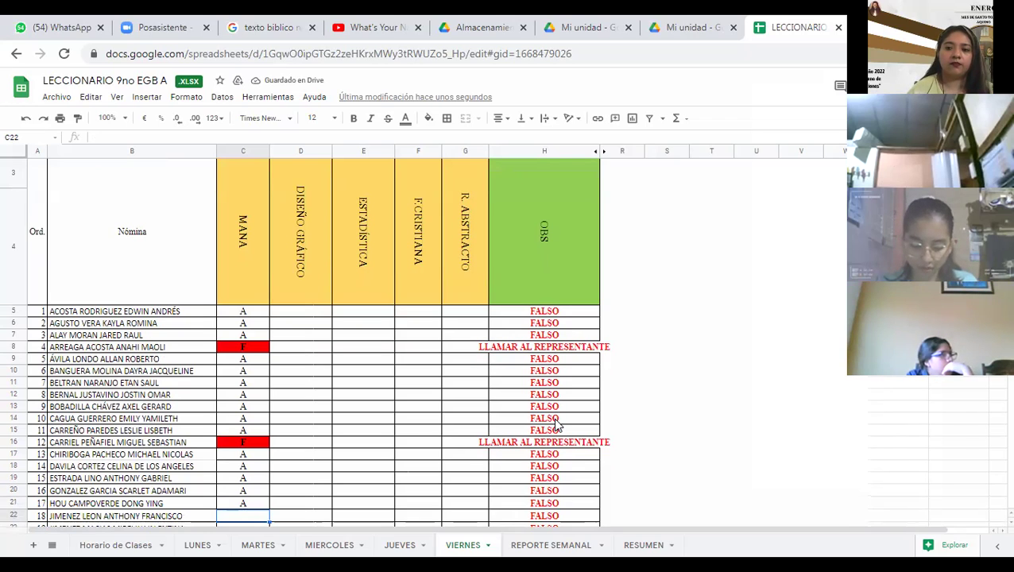
type("A")
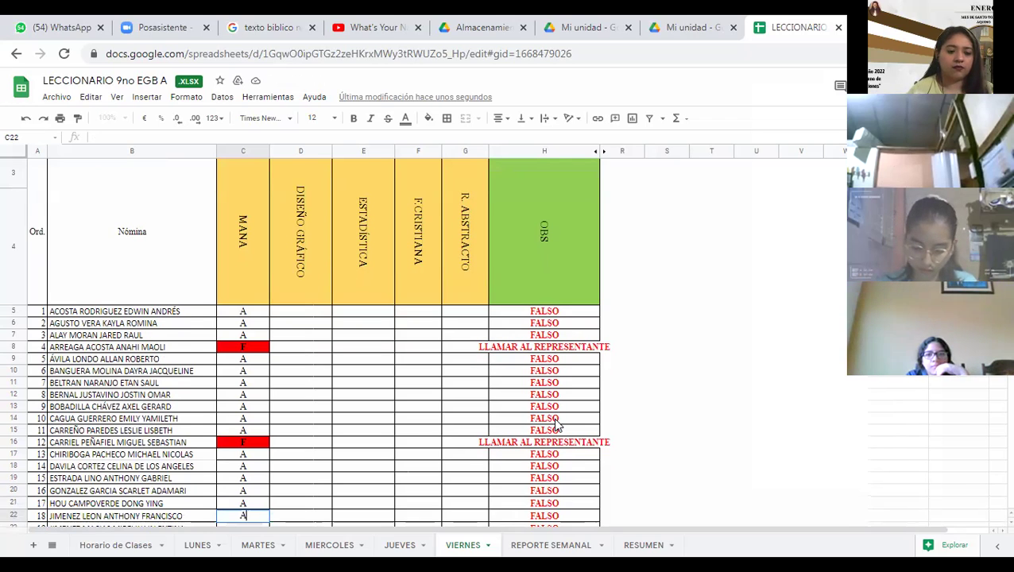
key("Return")
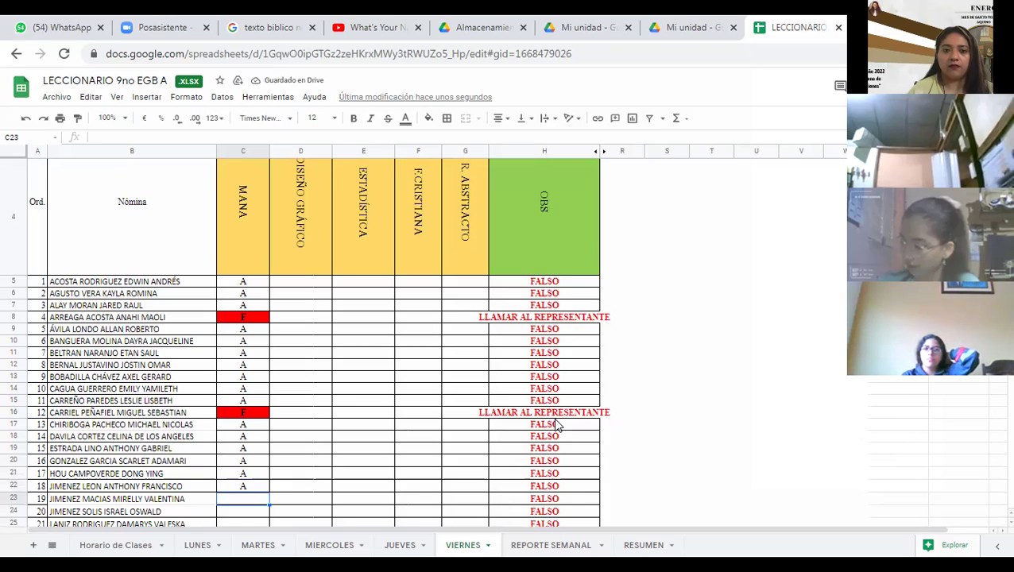
type("A")
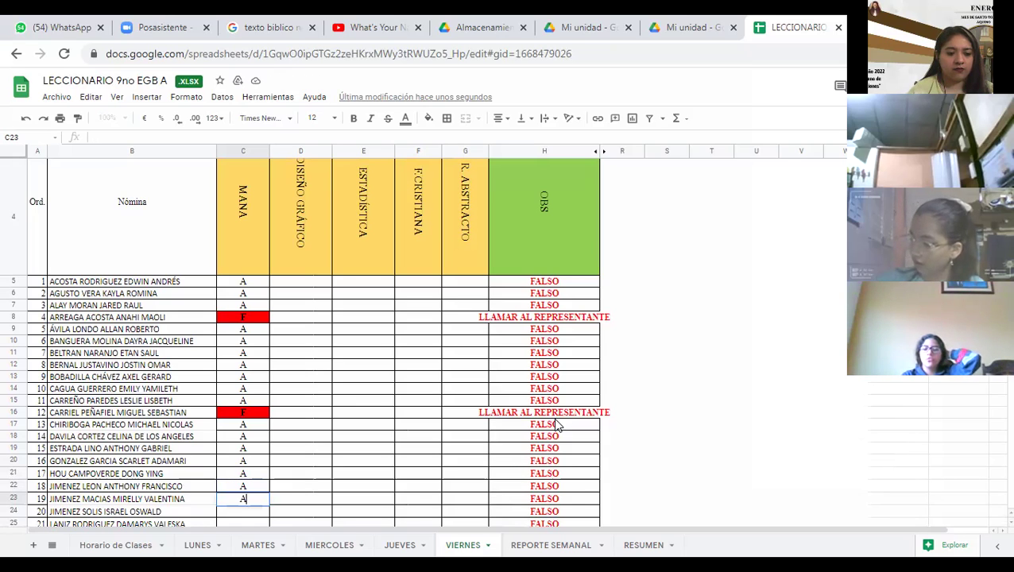
key("Return")
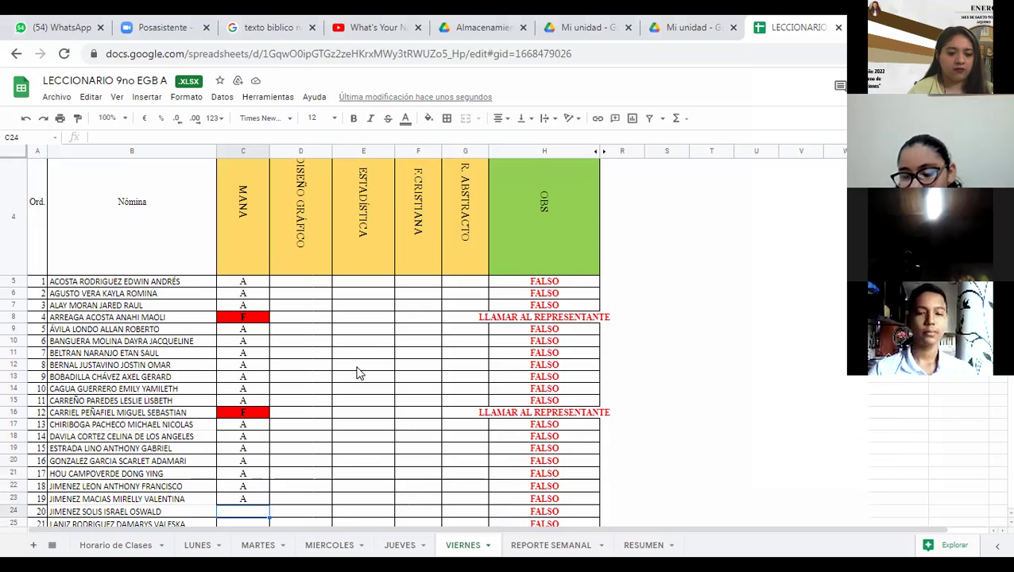
type("A")
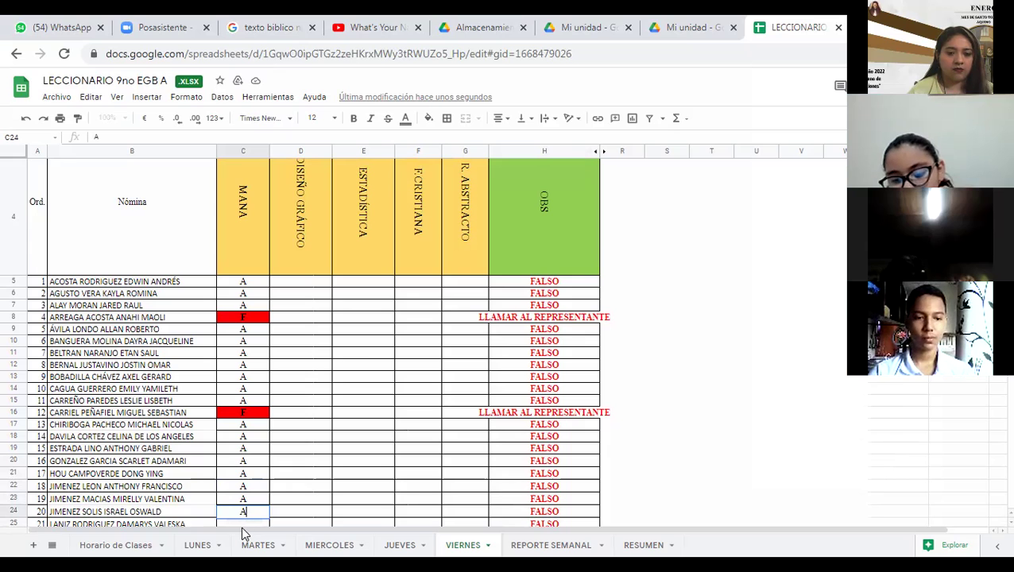
scroll(241, 526, "down", 1)
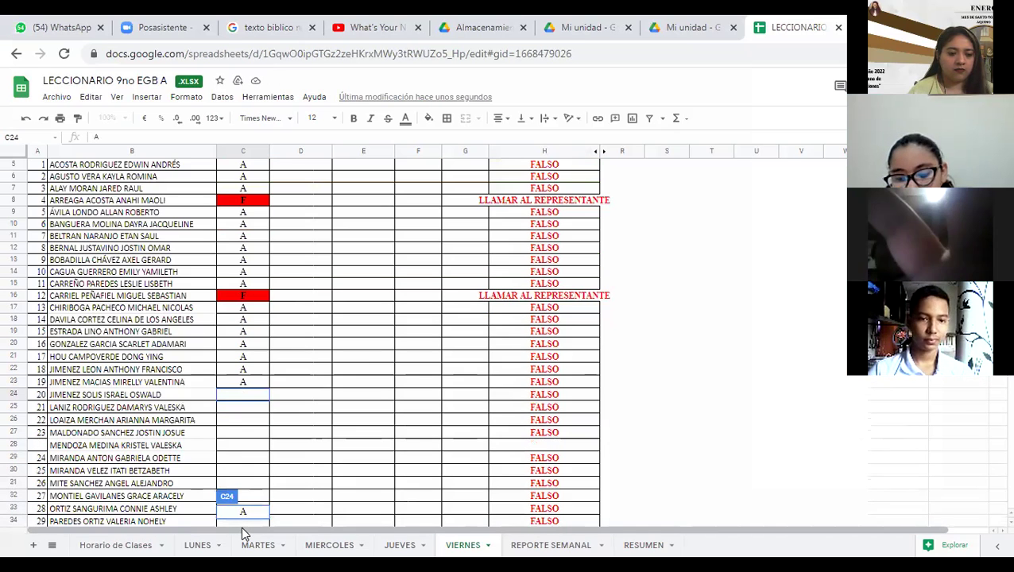
left_click(242, 397)
- Mark student 21 with F in the MANA column, cell C25
left_click(259, 410)
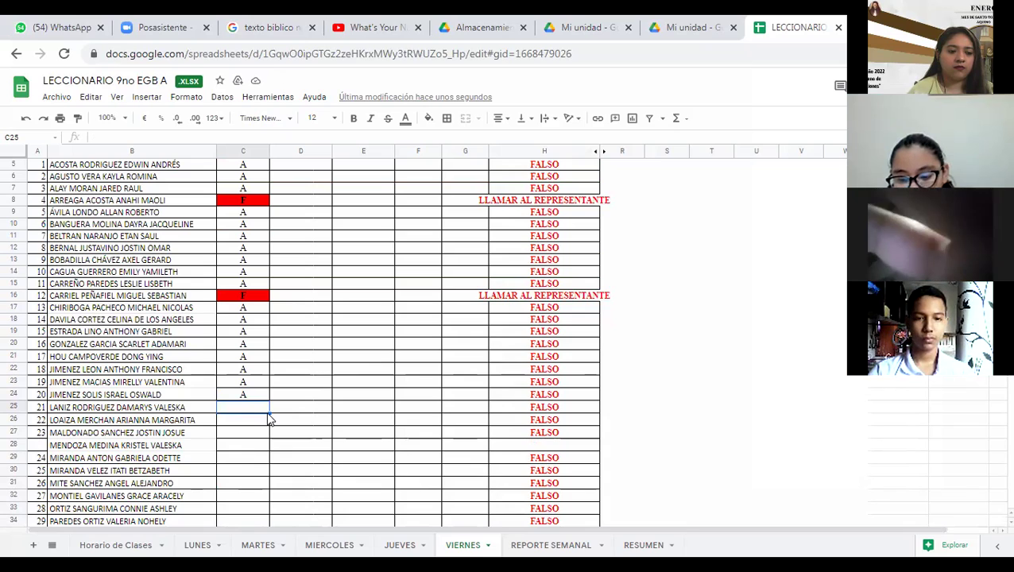
type("F")
key("Return")
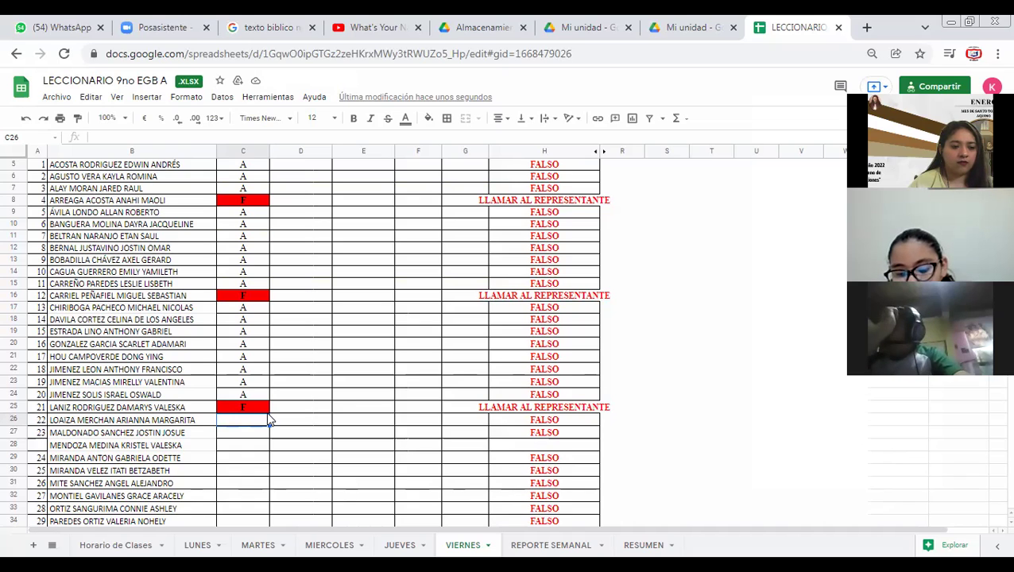
- Change student 21's MANA entry in C25 to A and mark student 22 with F in C26
key("Up")
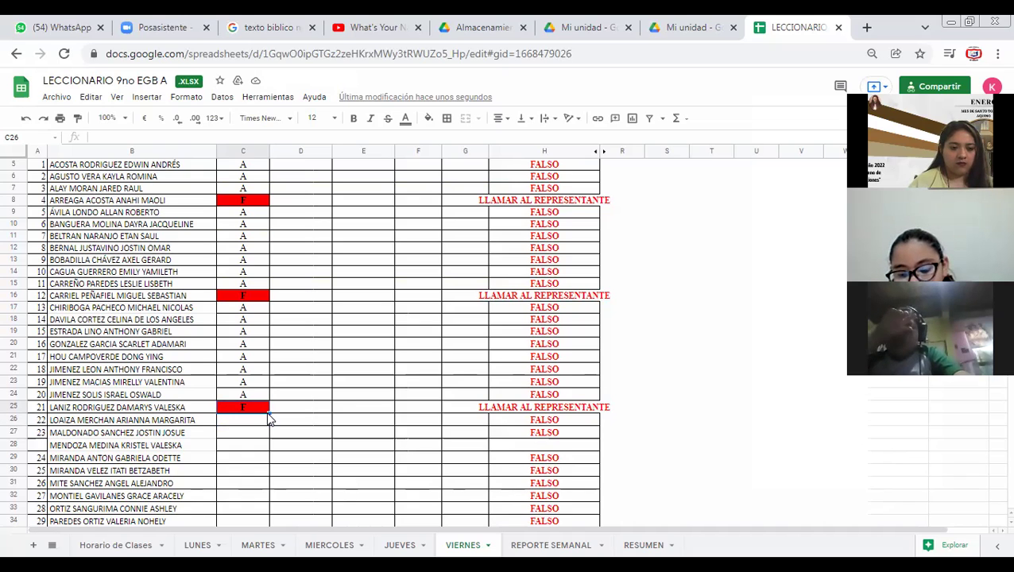
type("A")
key("Return")
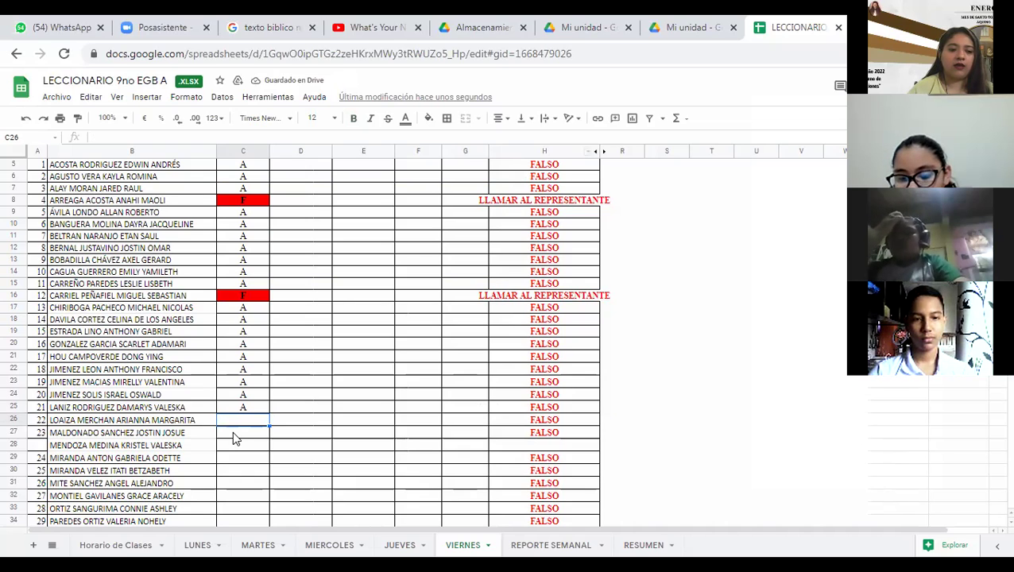
type("F")
key("Return")
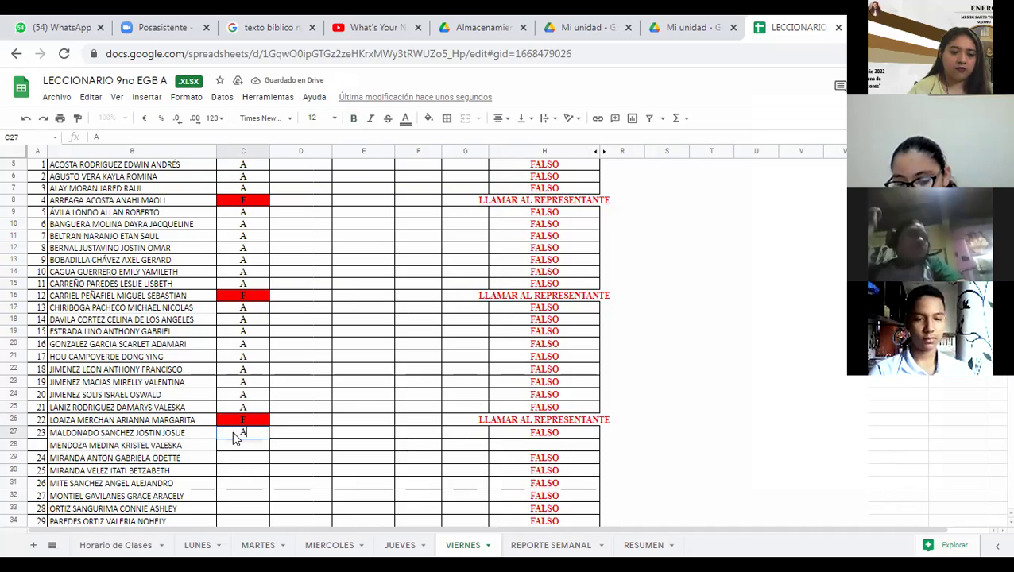
- Mark students 23 to 31, including the unnumbered student in row 28, with A in the MANA column, cells C27 to C36
key("Return")
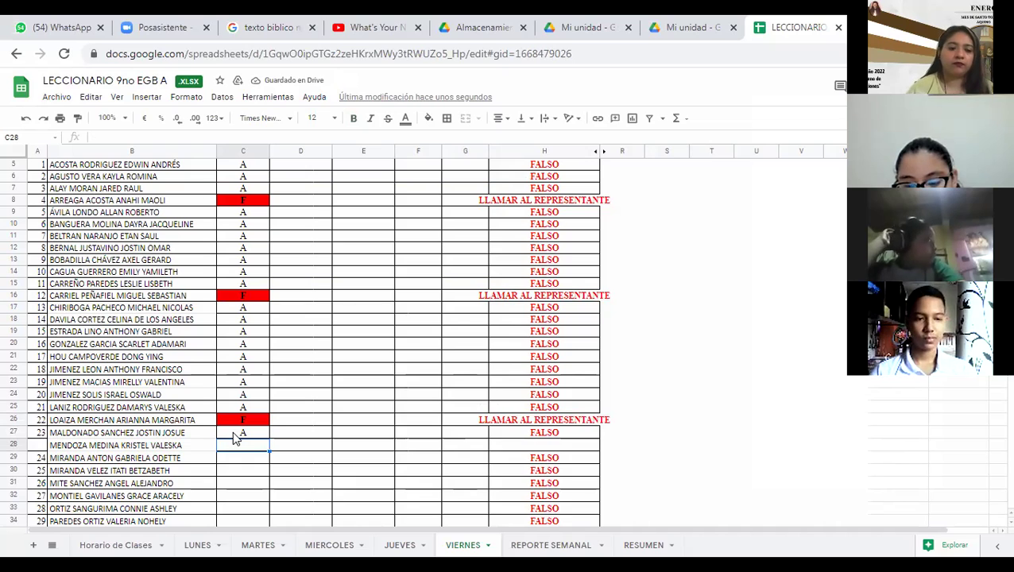
type("A")
key("Return")
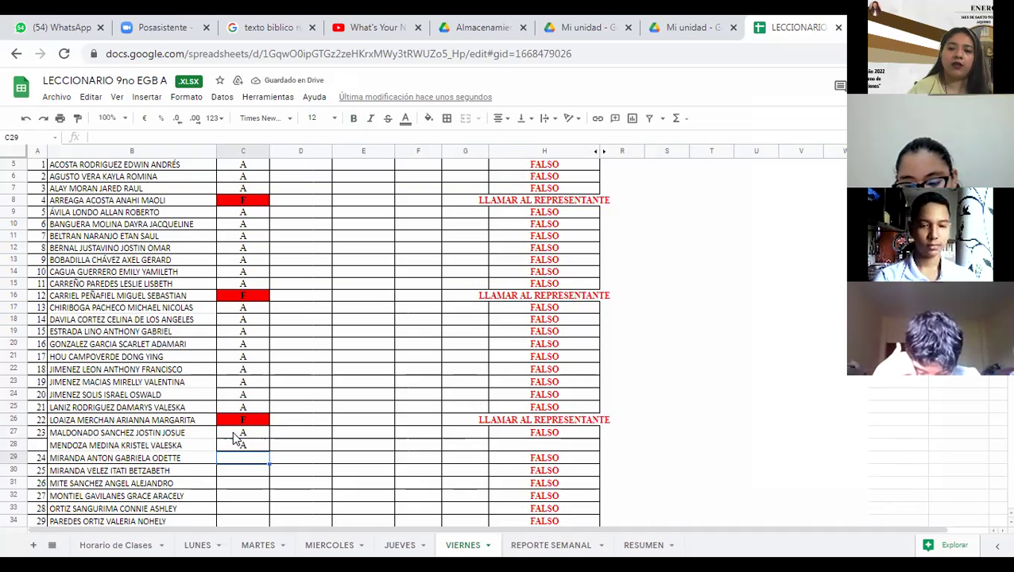
type("A")
key("Return")
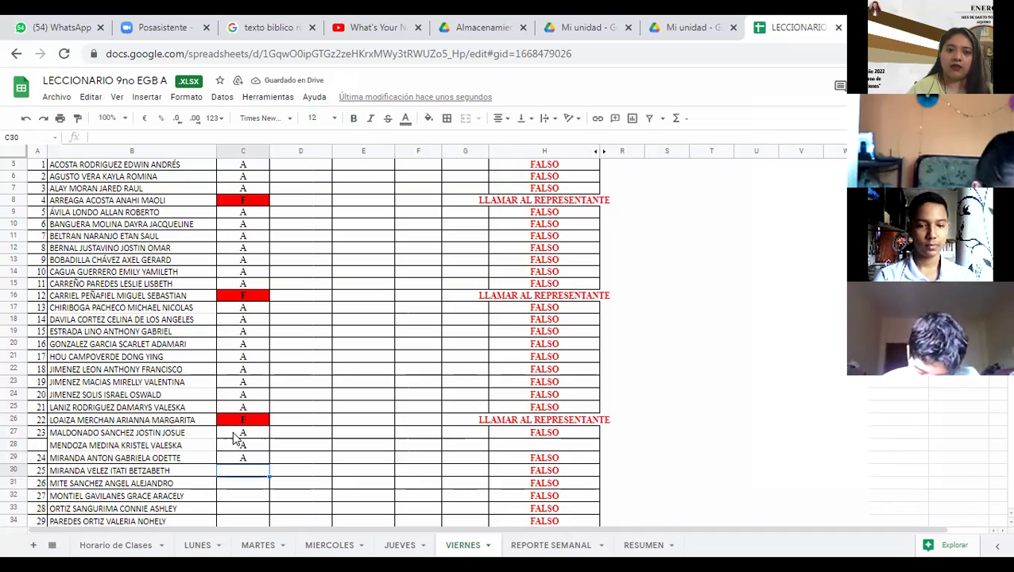
type("A")
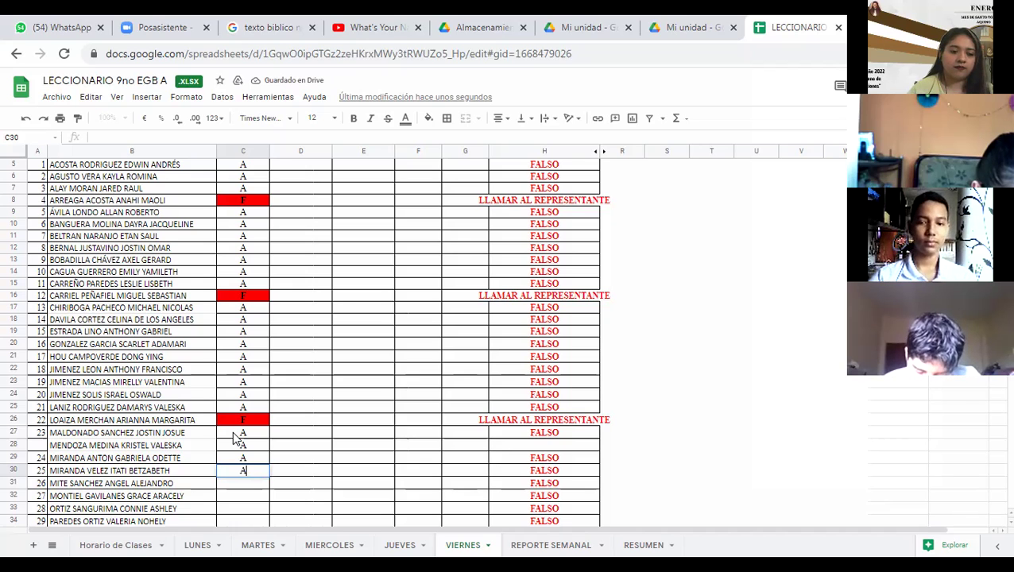
key("Return")
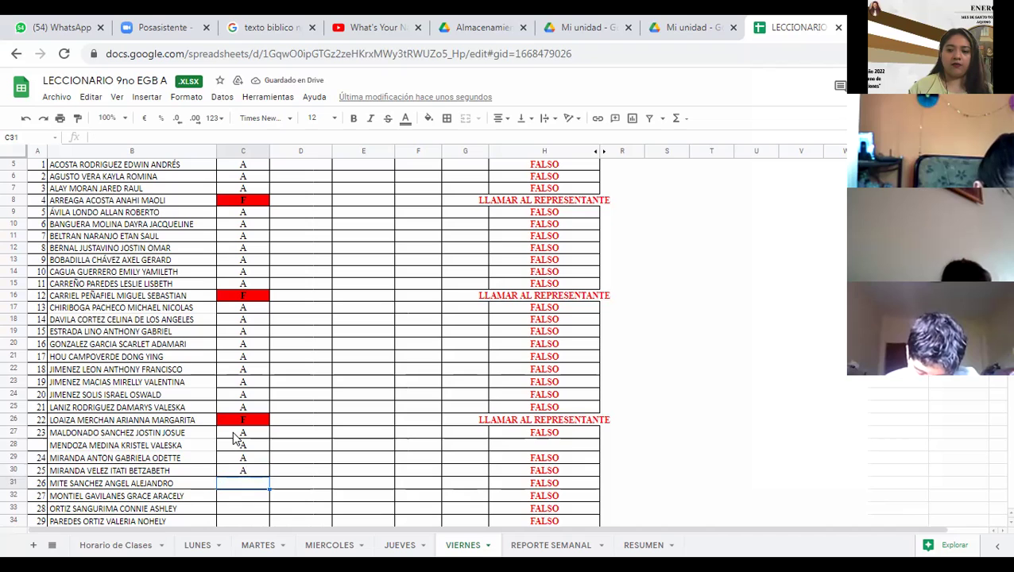
type("A")
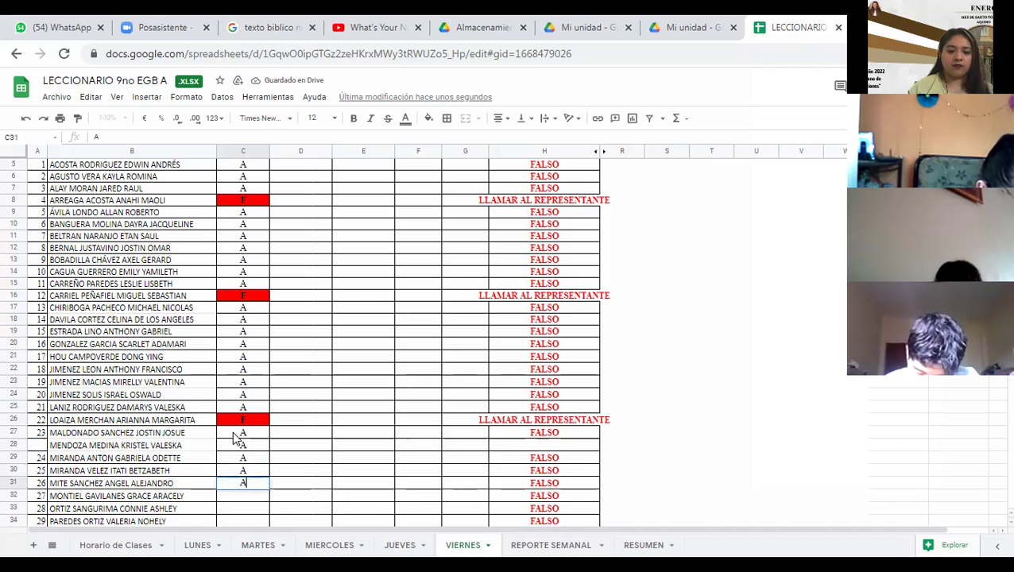
key("Return")
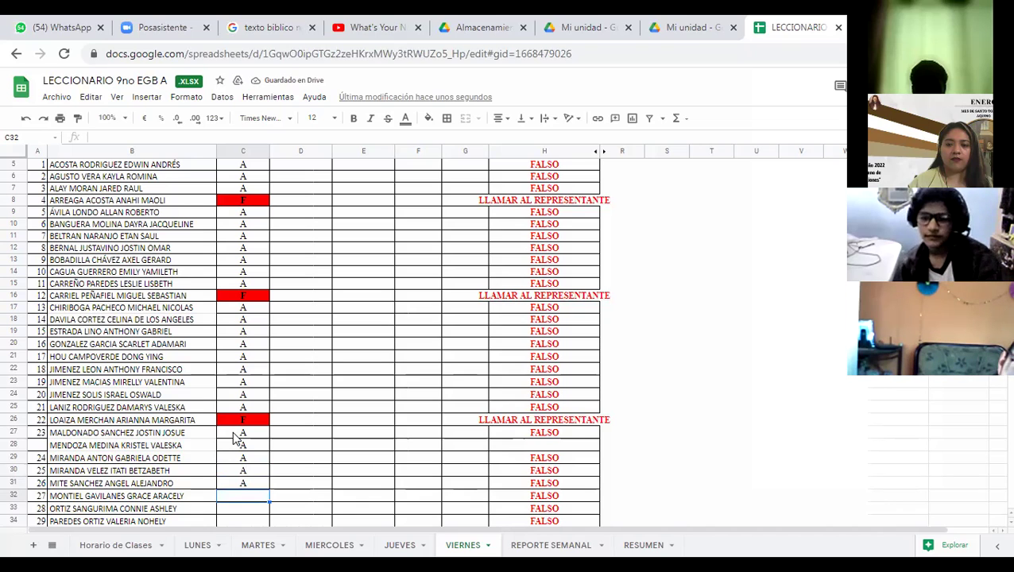
type("A")
key("Return")
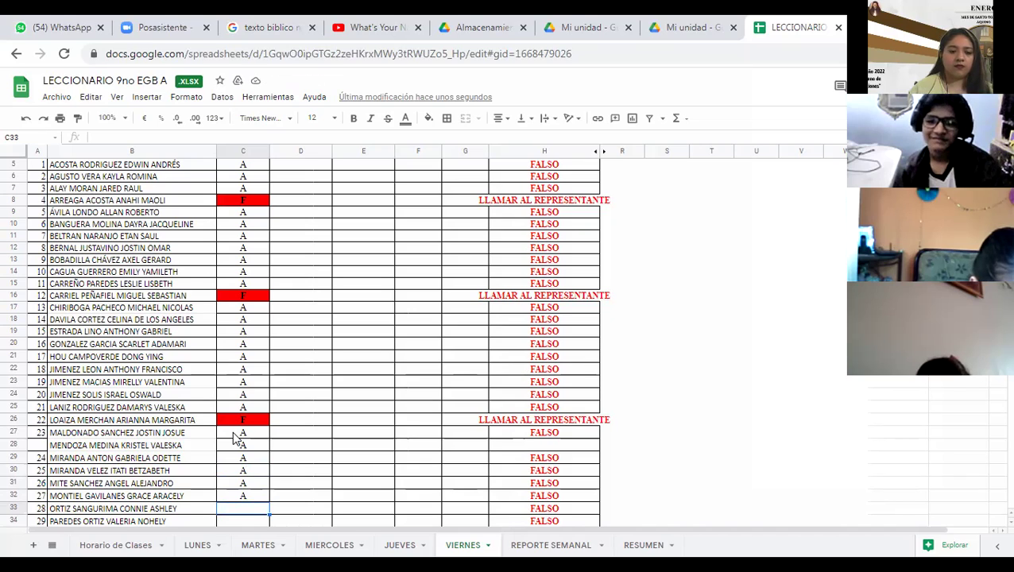
type("A")
key("Return")
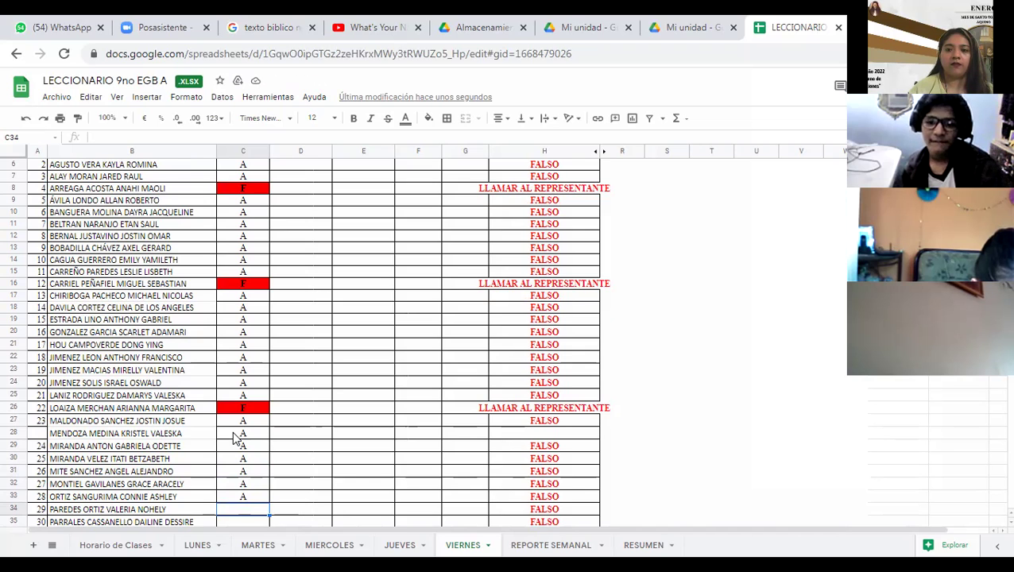
type("A")
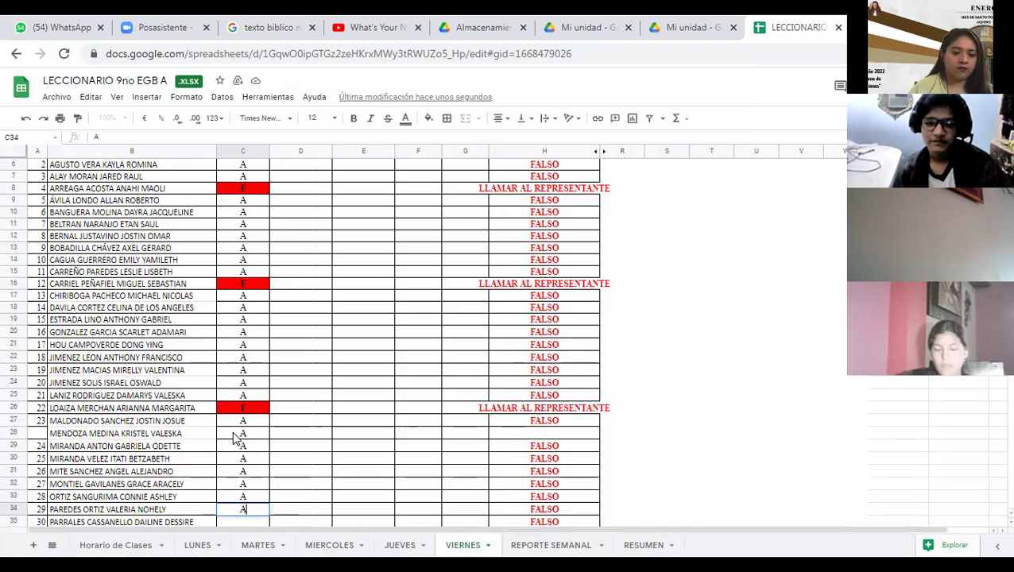
key("Return")
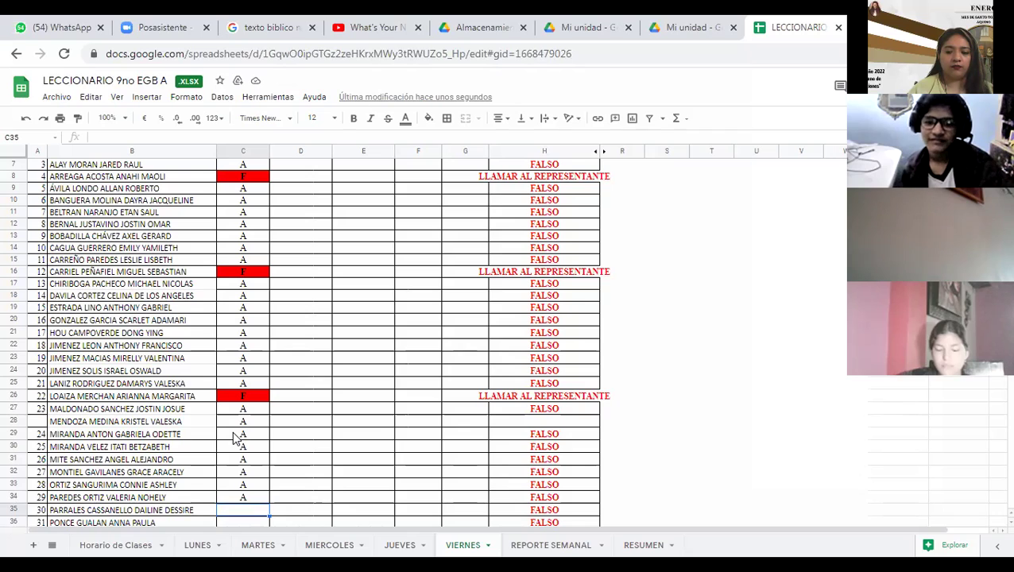
type("A")
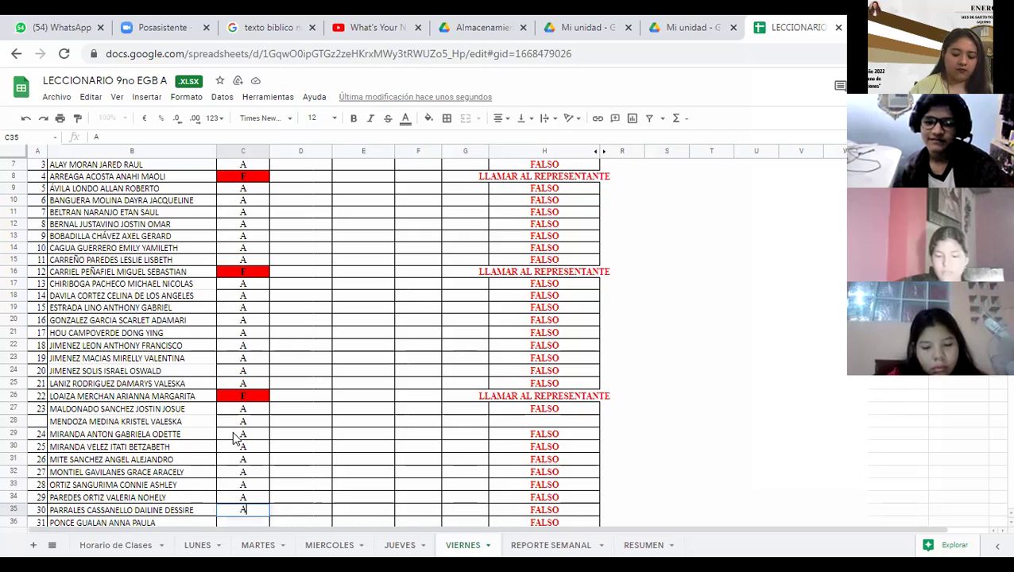
key("Return")
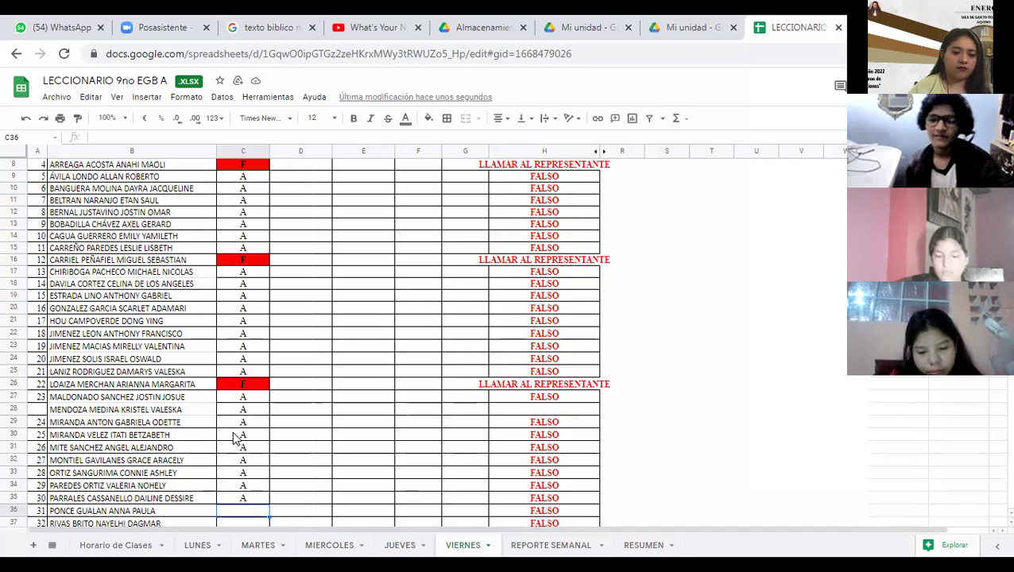
type("A")
key("Return")
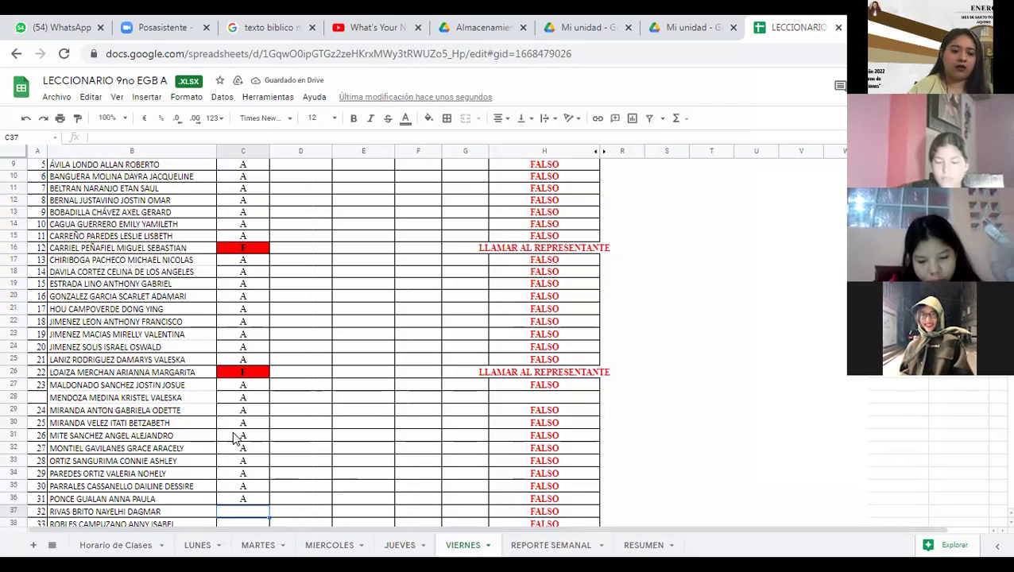
- Mark students 32 to 38 with A in the MANA column, cells C37 to C43
type("A")
key("Return")
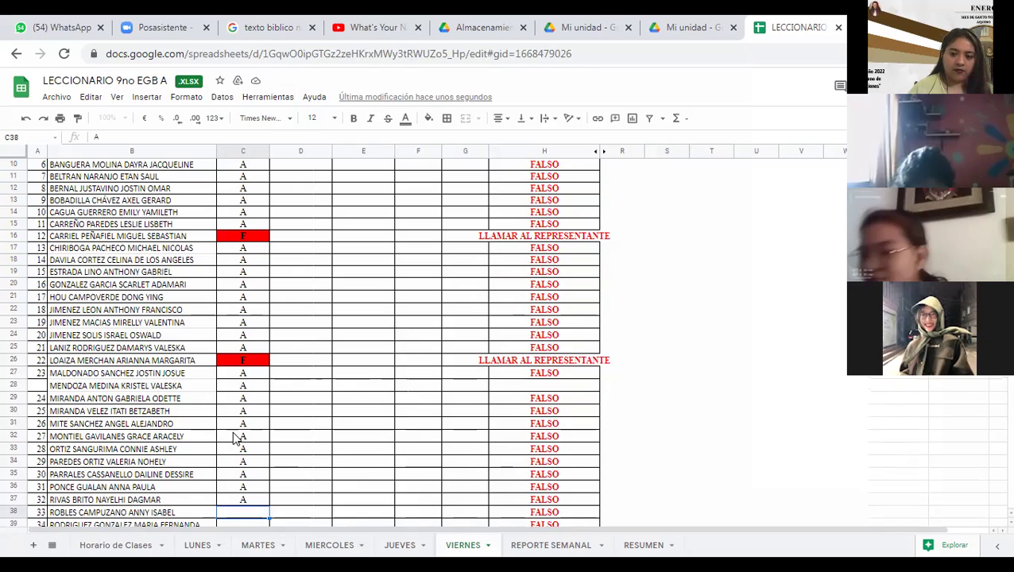
type("A")
key("Return")
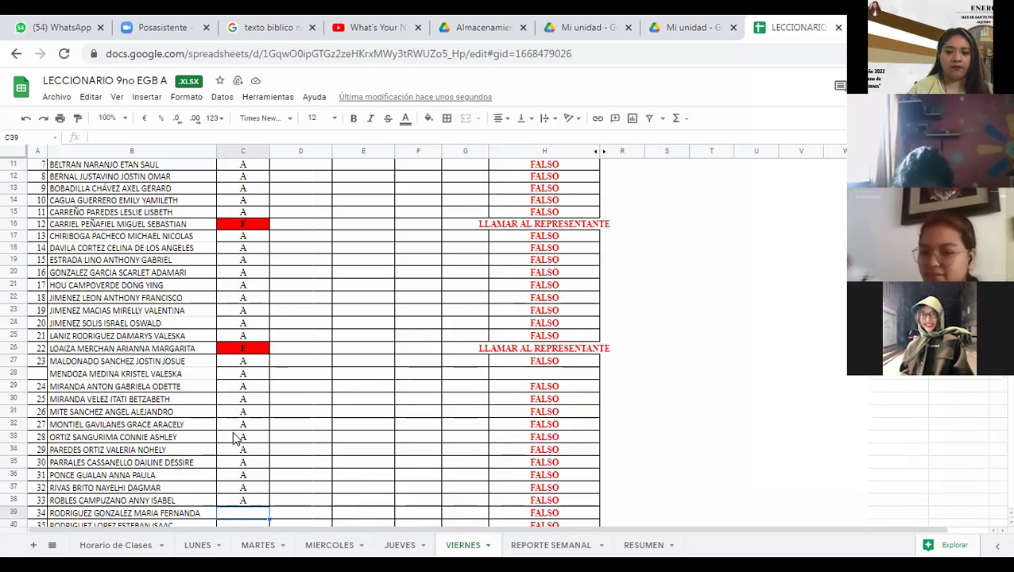
type("A")
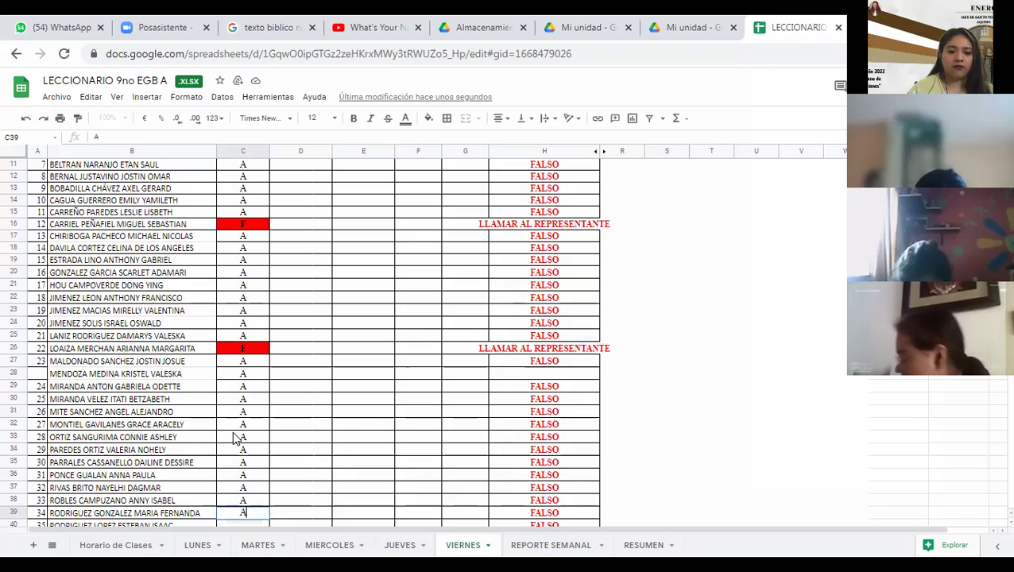
key("Return")
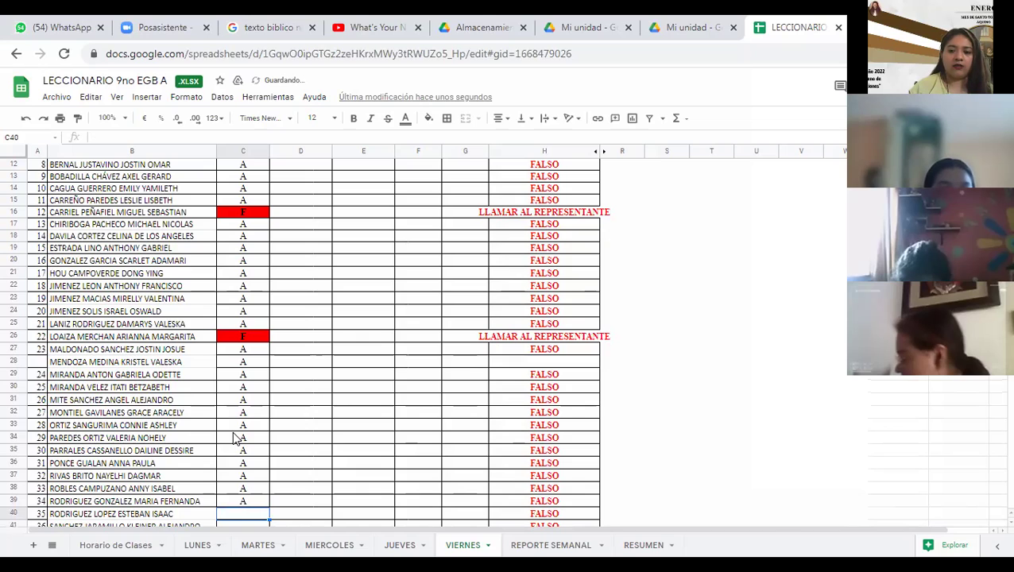
type("A")
key("Return")
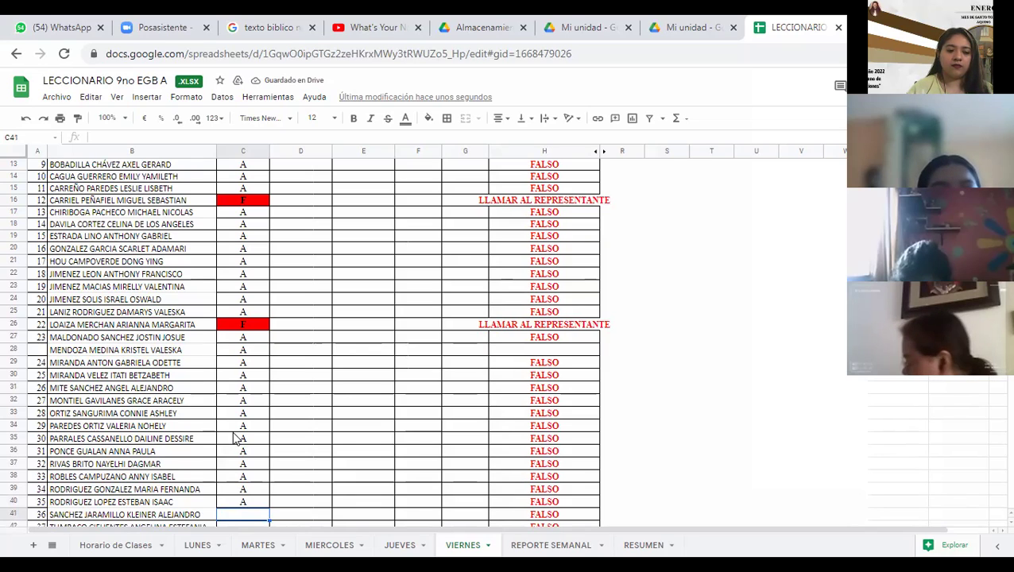
type("A")
key("Return")
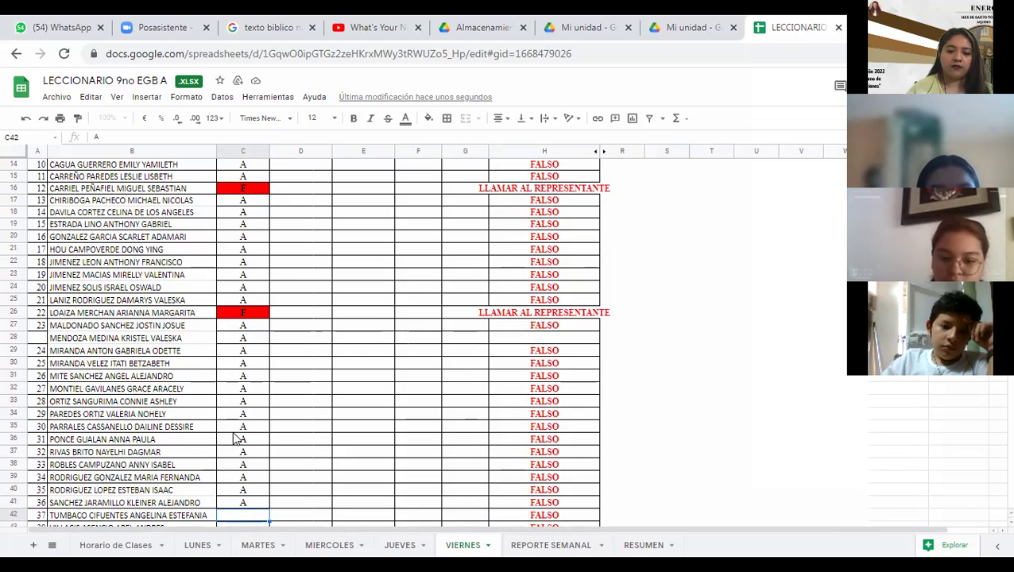
key("Return")
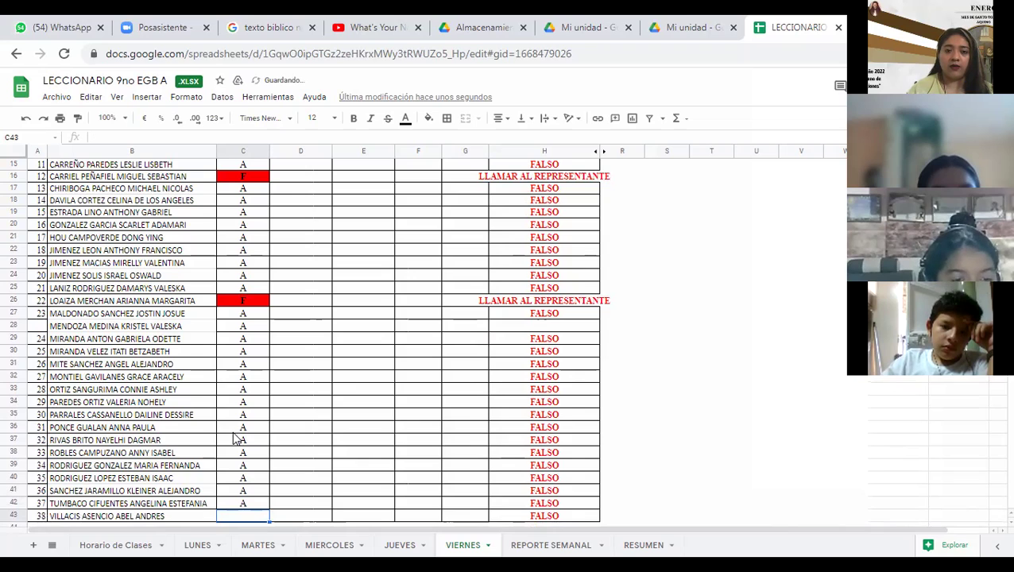
type("A")
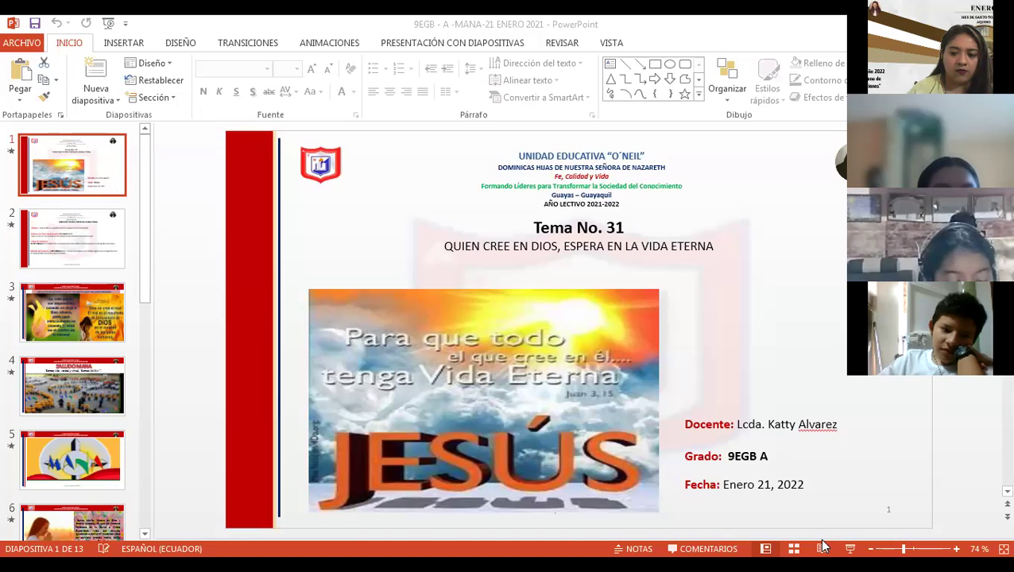
- Switch to PowerPoint and start the slide show of the 9EGB - A -MANA-21 ENERO 2021 presentation from its title slide
left_click(849, 548)
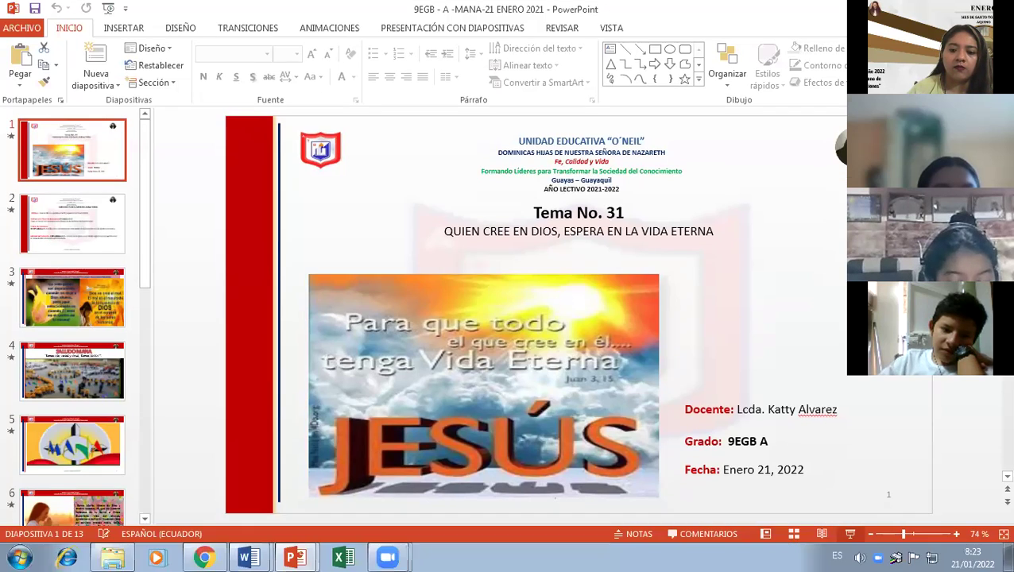